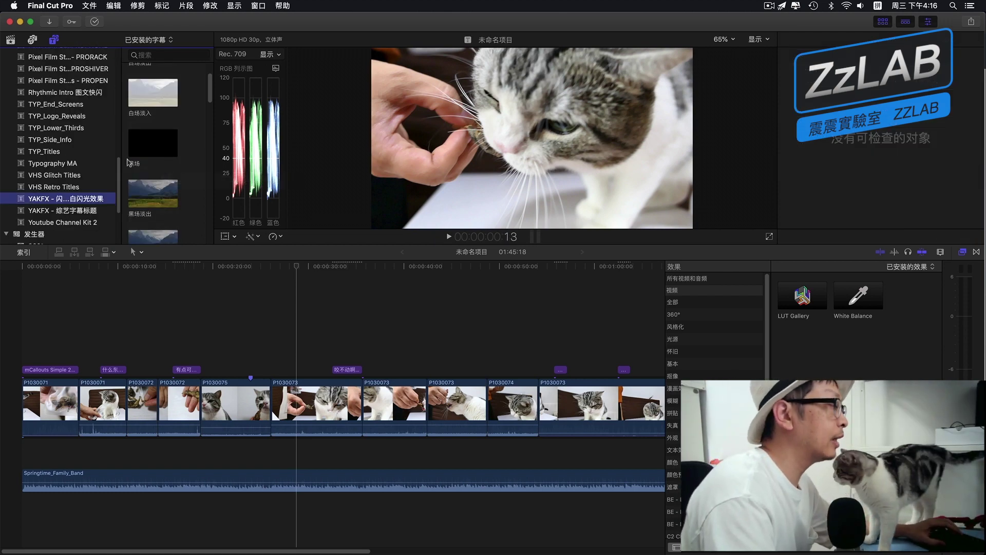
scroll(76, 144, "up", 5)
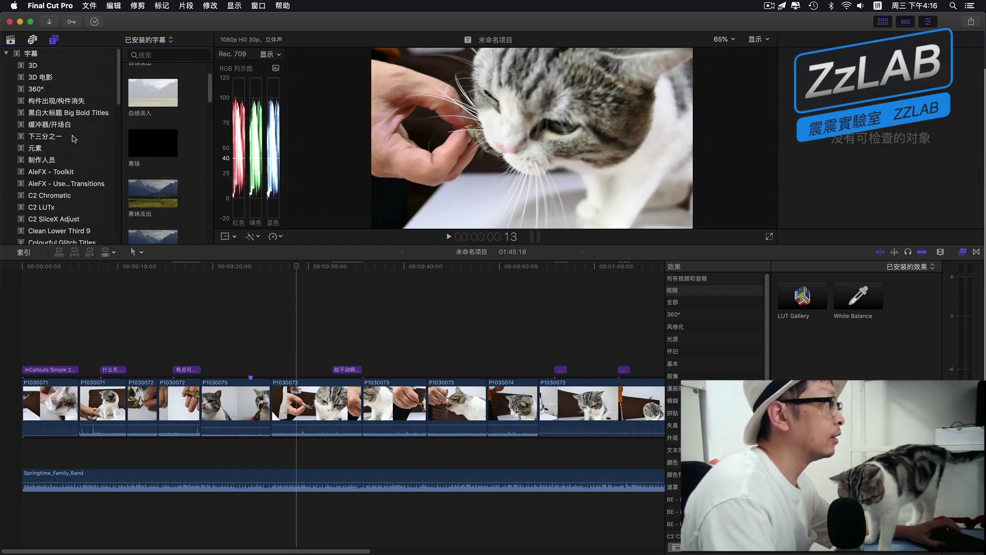
scroll(75, 141, "down", 5)
scroll(74, 139, "down", 1)
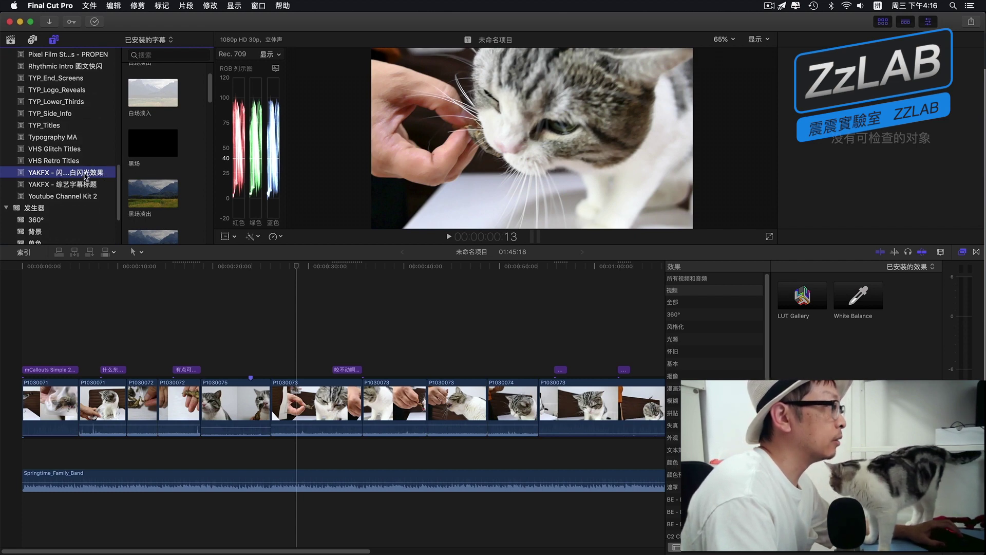
scroll(150, 166, "down", 3)
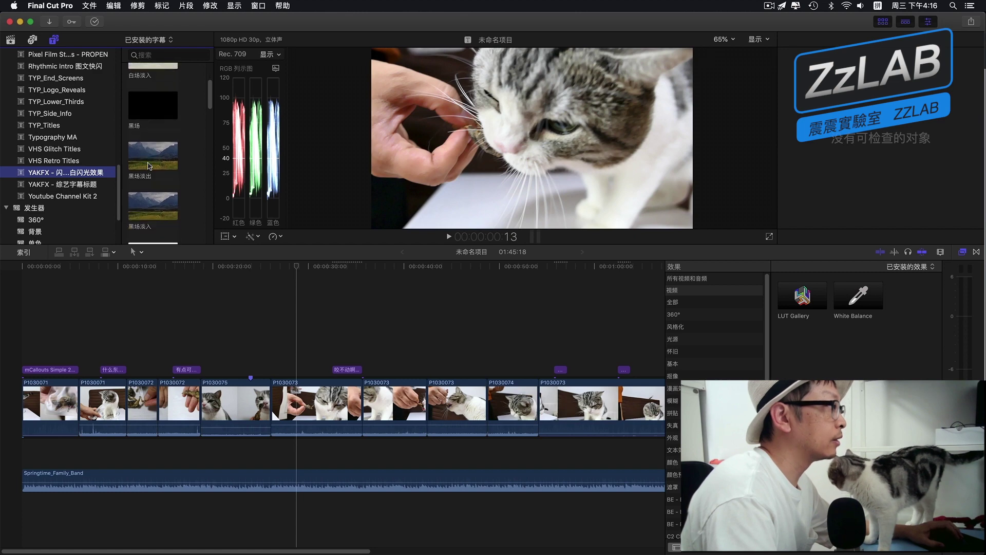
scroll(149, 166, "down", 1)
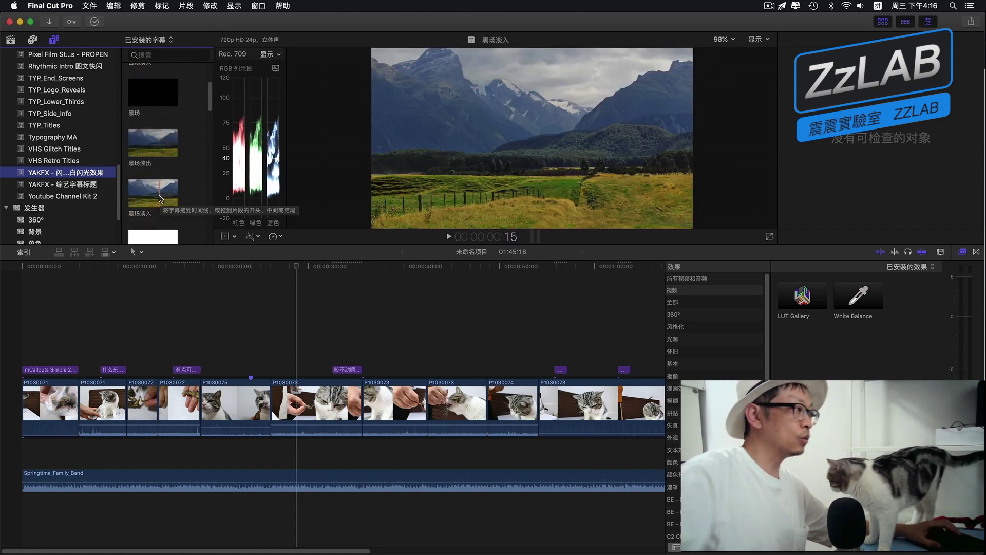
scroll(162, 195, "down", 5)
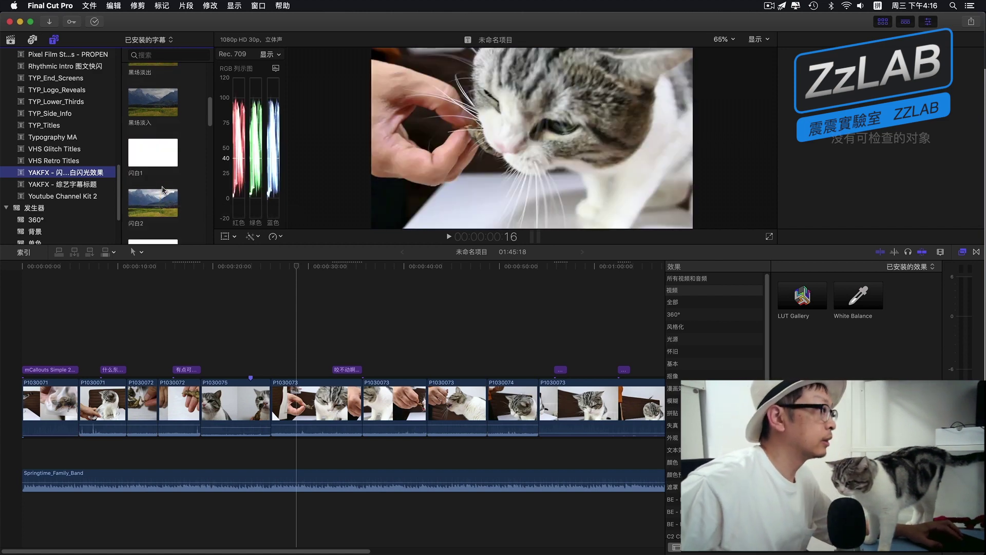
scroll(163, 182, "up", 3)
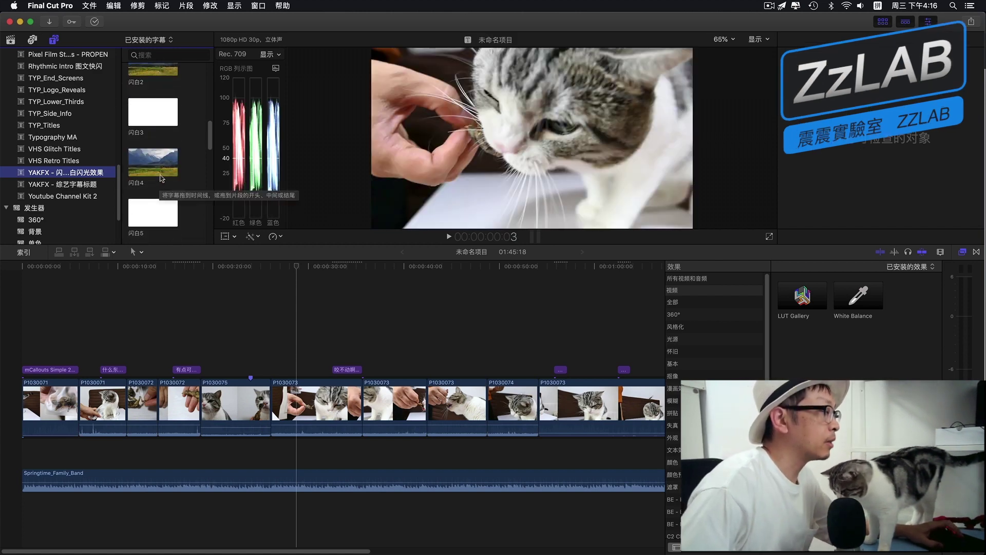
scroll(161, 170, "up", 3)
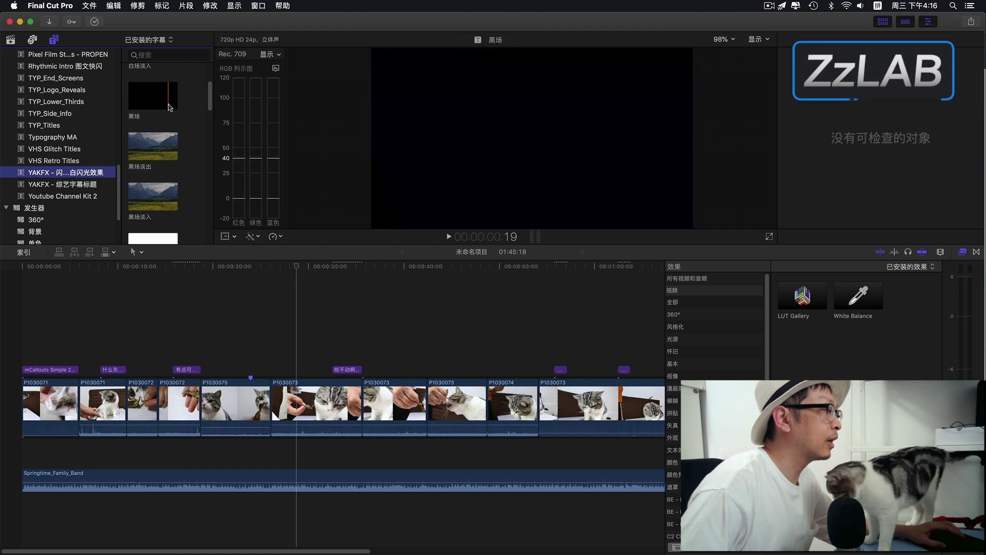
Show the YAKFX - 综艺字幕标题 titles and scroll through thumbnails like yakfx 03.
left_click(86, 185)
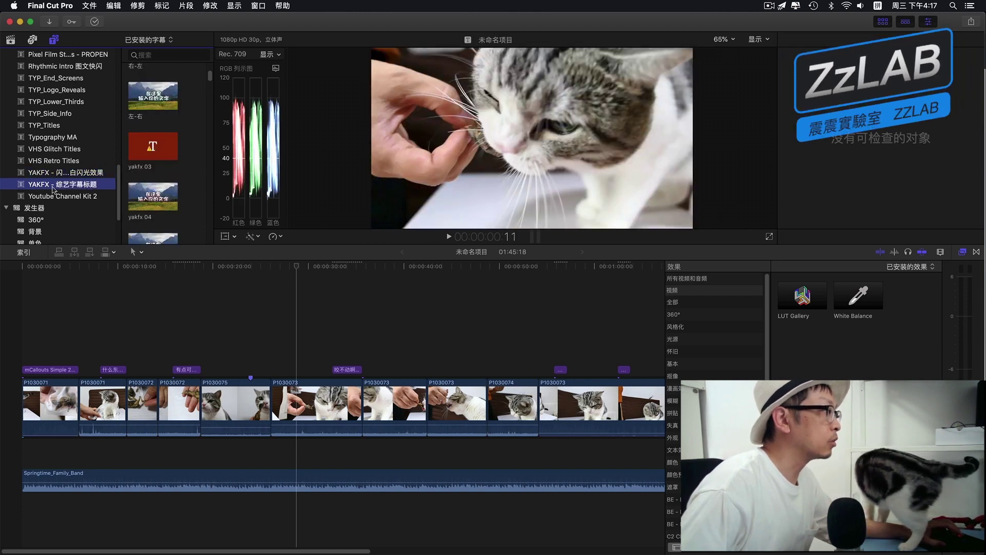
scroll(170, 170, "up", 3)
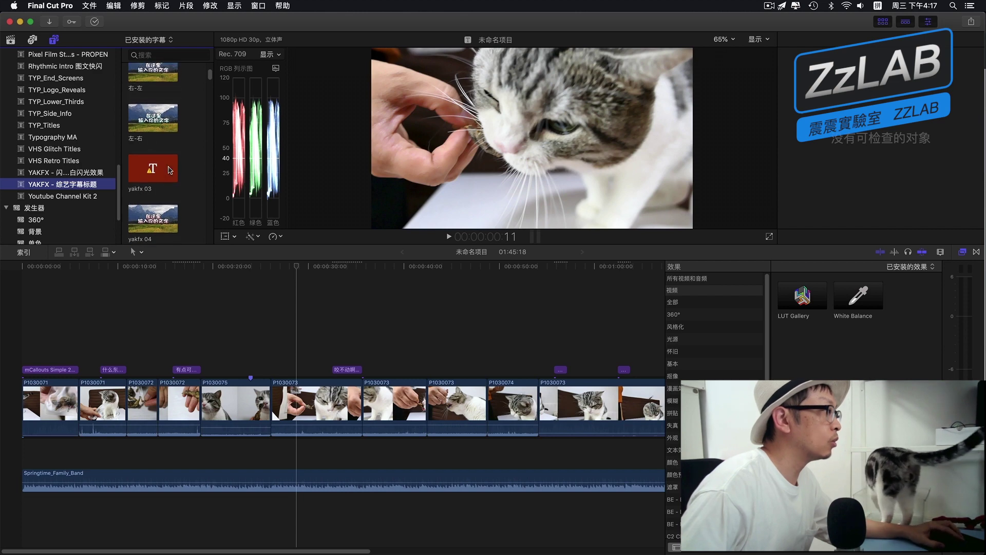
scroll(170, 170, "down", 5)
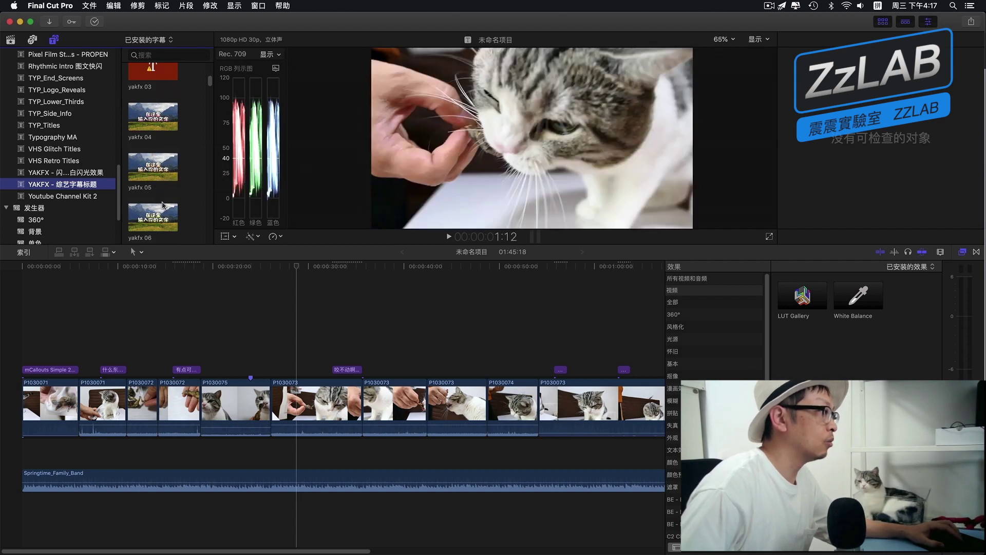
scroll(154, 185, "down", 4)
scroll(162, 202, "down", 5)
scroll(162, 201, "down", 5)
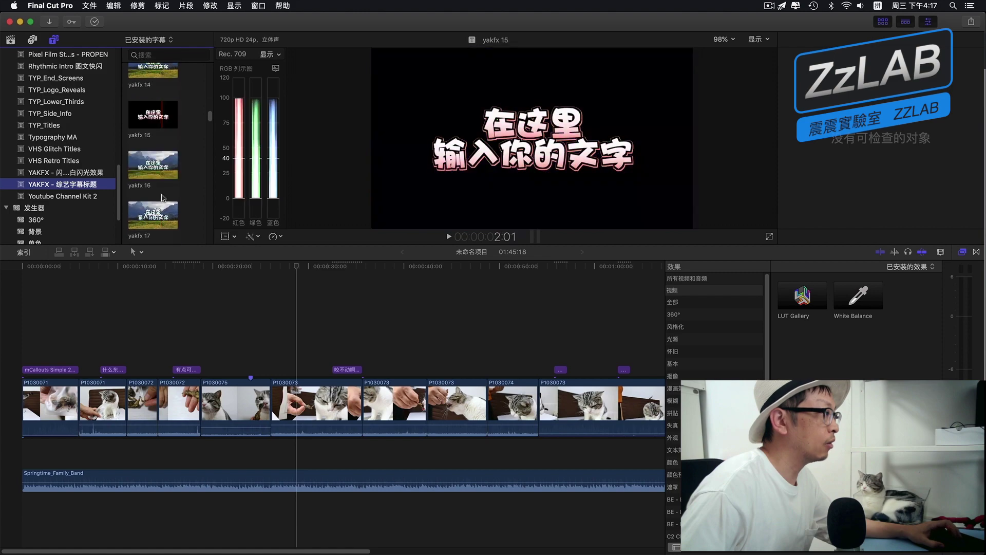
scroll(162, 200, "down", 5)
scroll(163, 198, "down", 5)
scroll(163, 198, "down", 3)
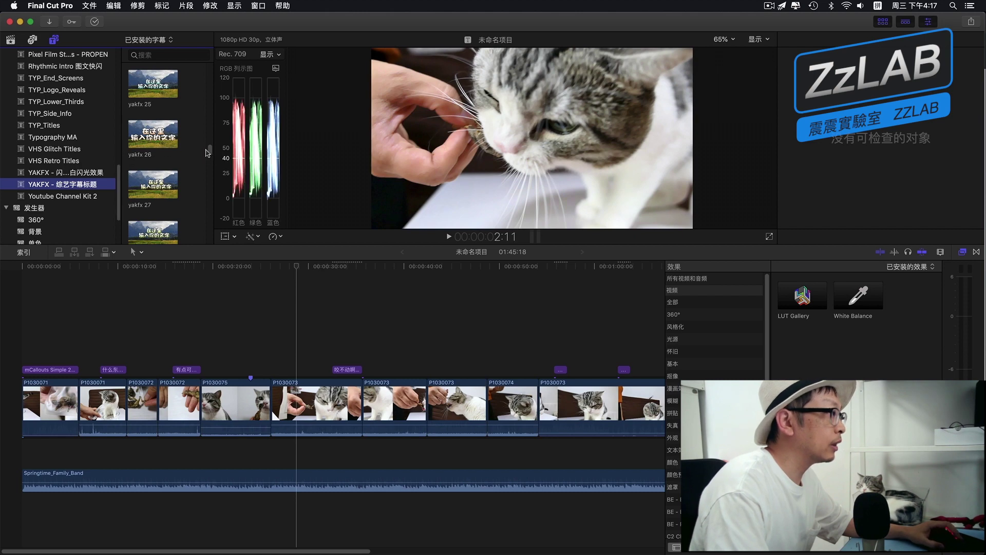
left_click_drag(211, 152, 220, 67)
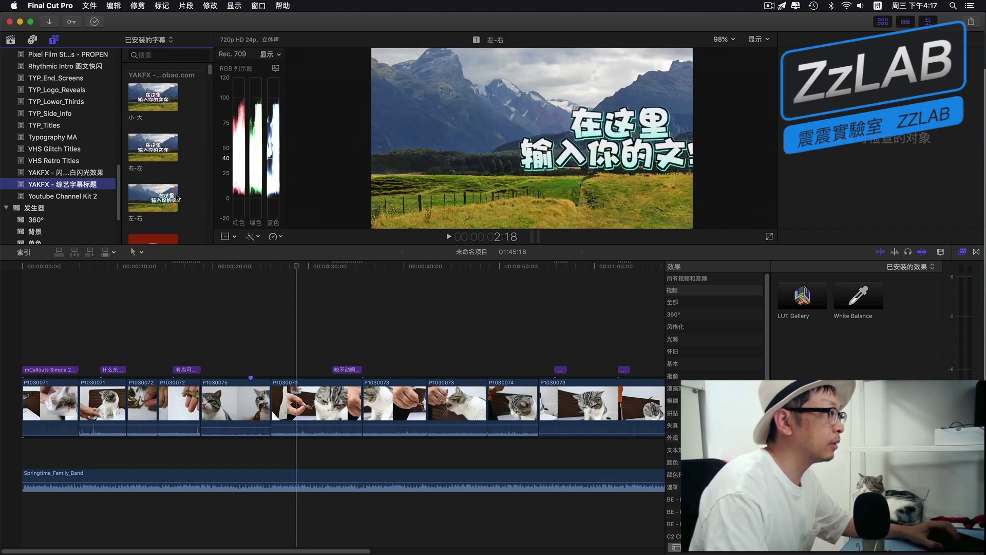
scroll(164, 198, "down", 1)
scroll(169, 191, "down", 3)
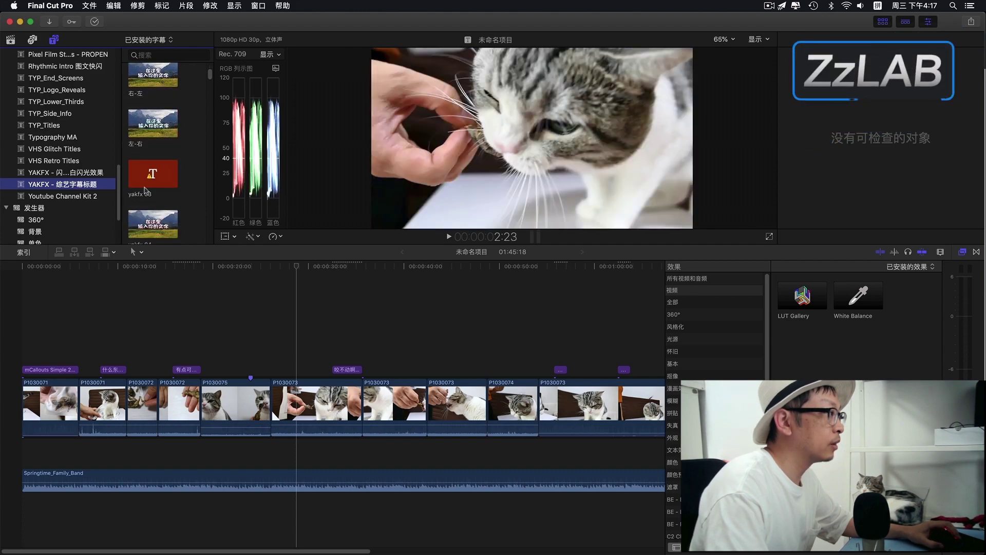
scroll(145, 186, "down", 1)
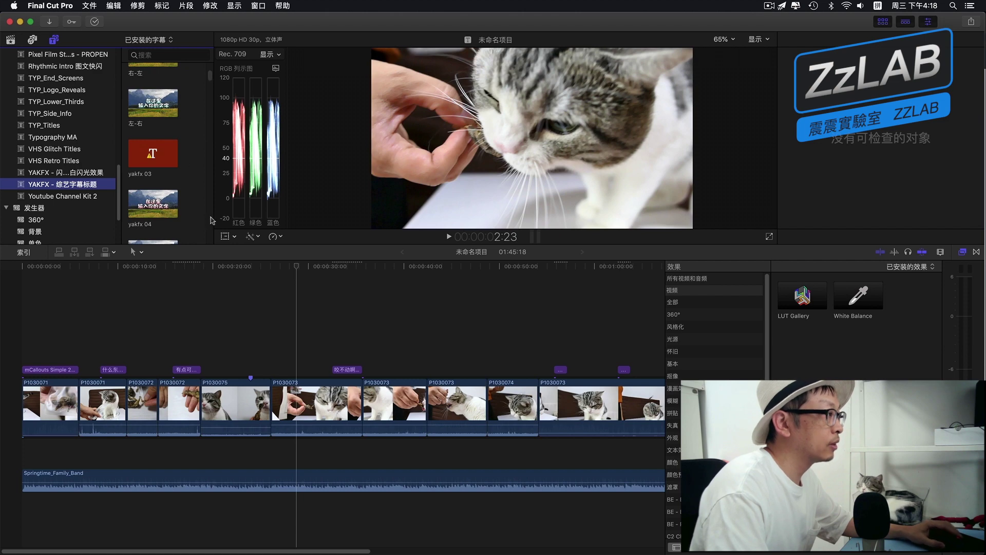
Show the clip's transform and crop settings in the Inspector, then open a Finder window.
key("cmd+4")
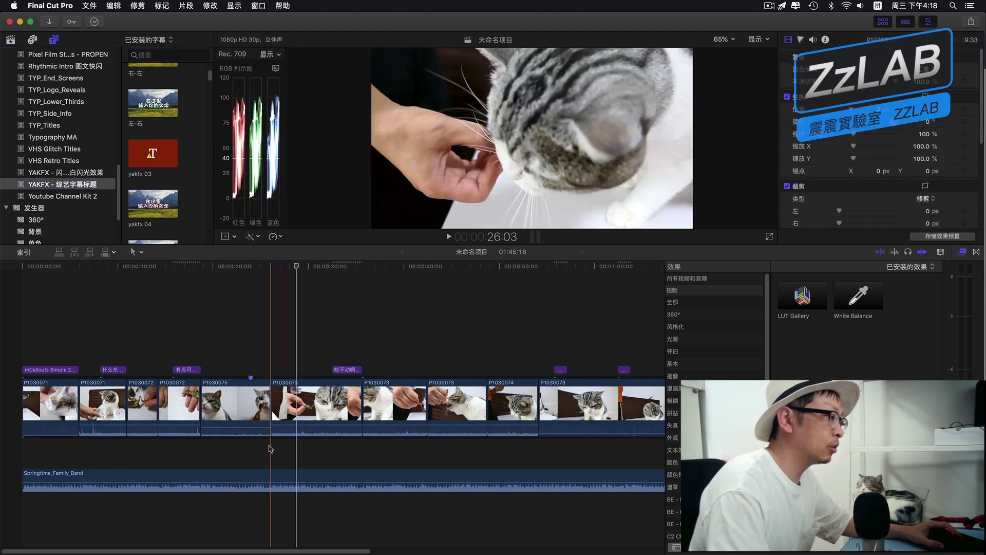
mouse_move(258, 551)
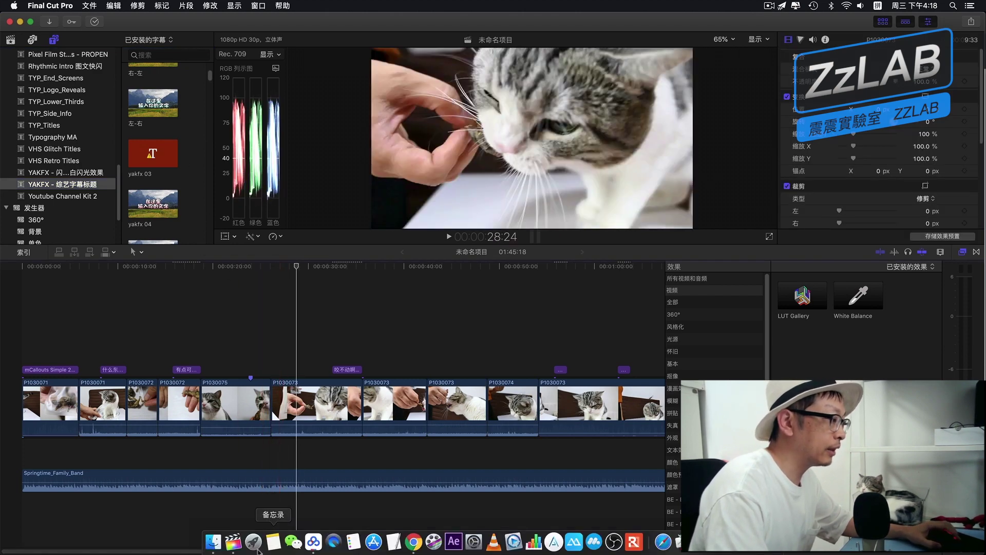
left_click(213, 543)
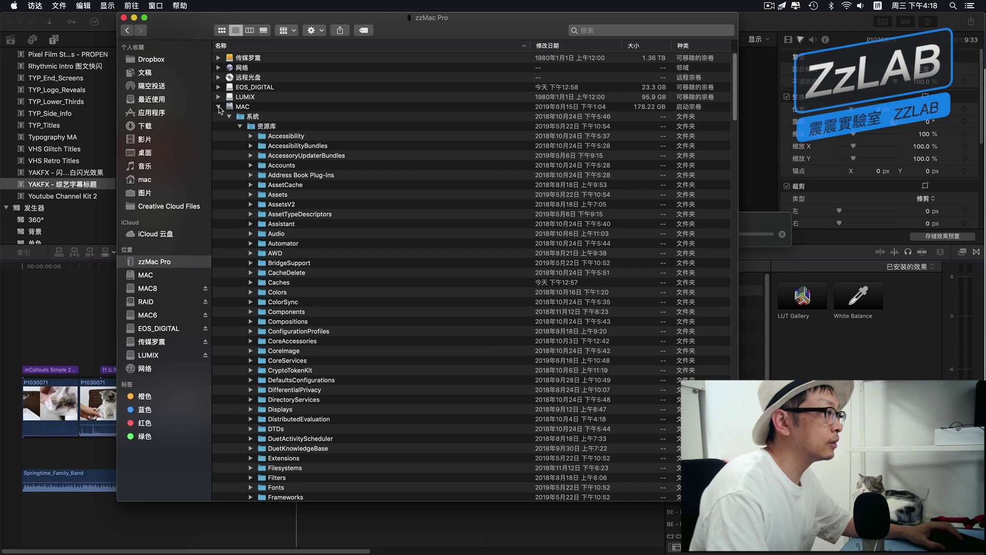
Collapse 系统 and drill into the MAC disk's 资源库 › Application Support folder.
left_click(229, 116)
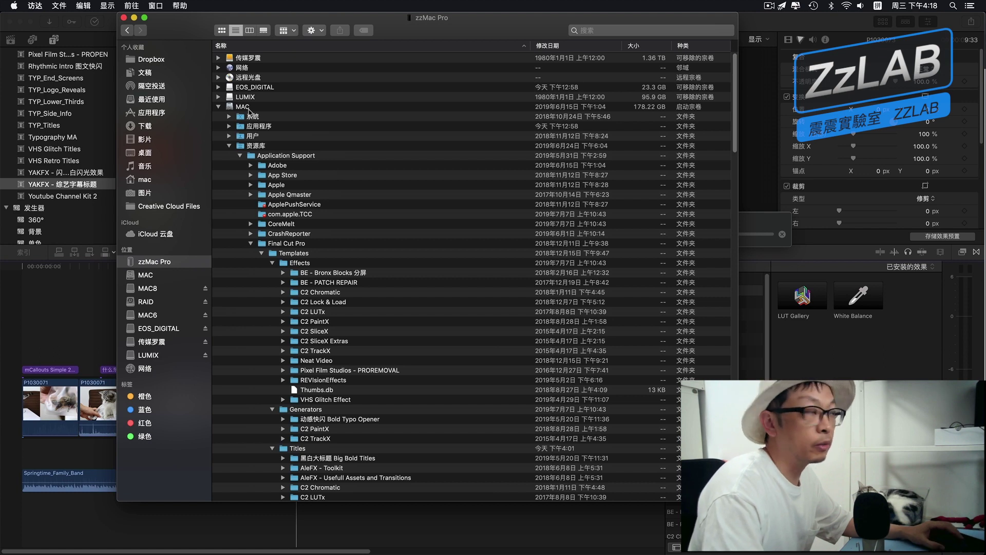
left_click(238, 107)
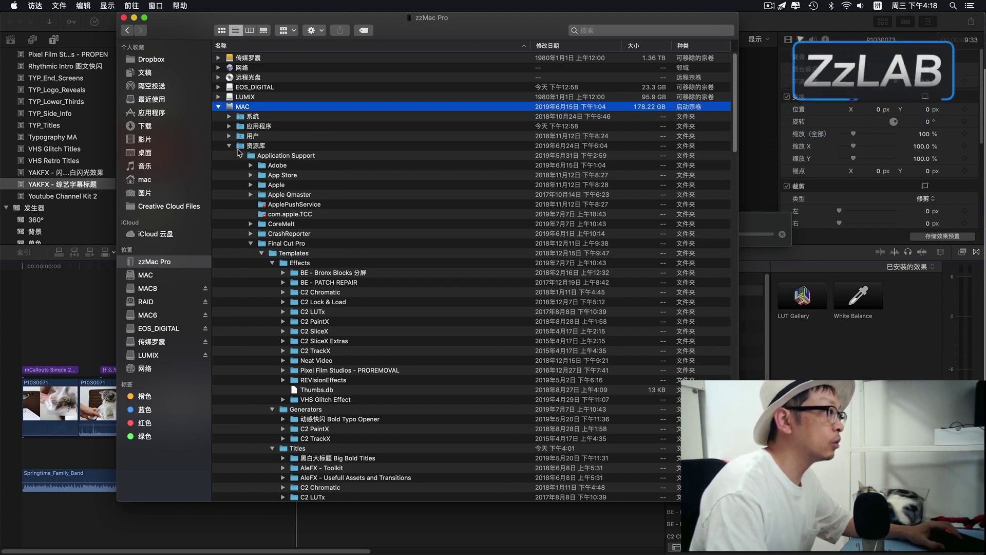
left_click(252, 146)
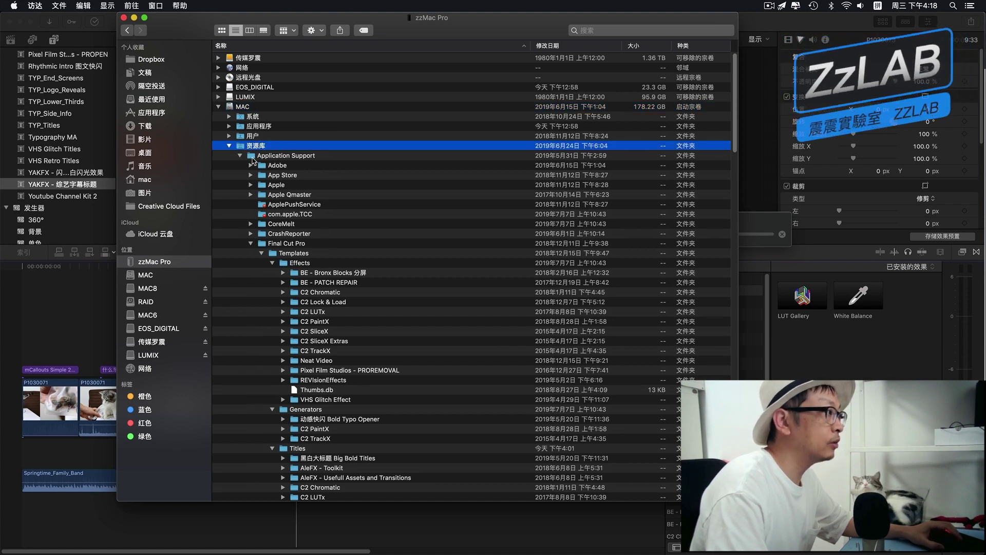
left_click(275, 156)
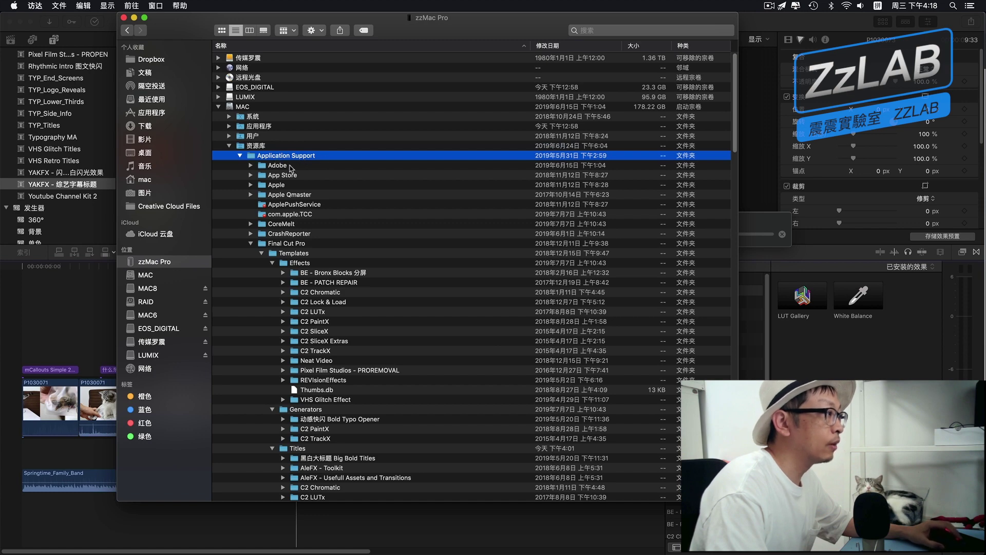
scroll(288, 232, "down", 1)
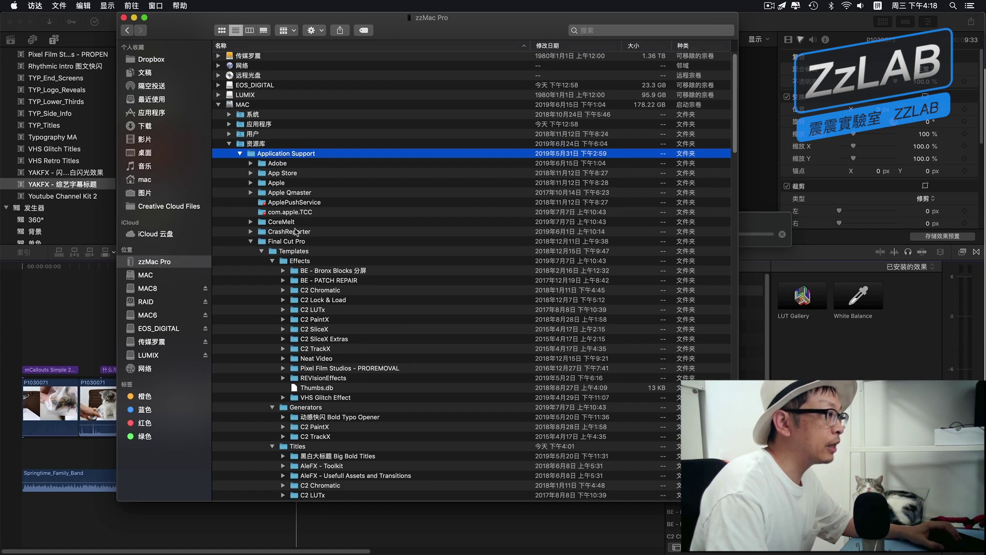
scroll(295, 236, "down", 3)
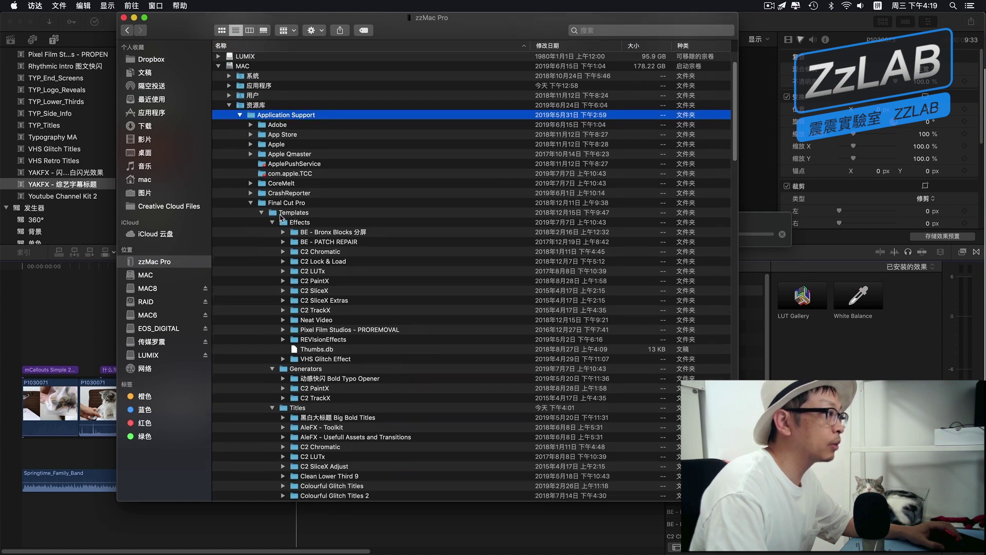
Go into Final Cut Pro's Templates folders and scroll to the expanded YAKFX - 综艺字幕标题 folder.
left_click(282, 215)
scroll(285, 216, "down", 1)
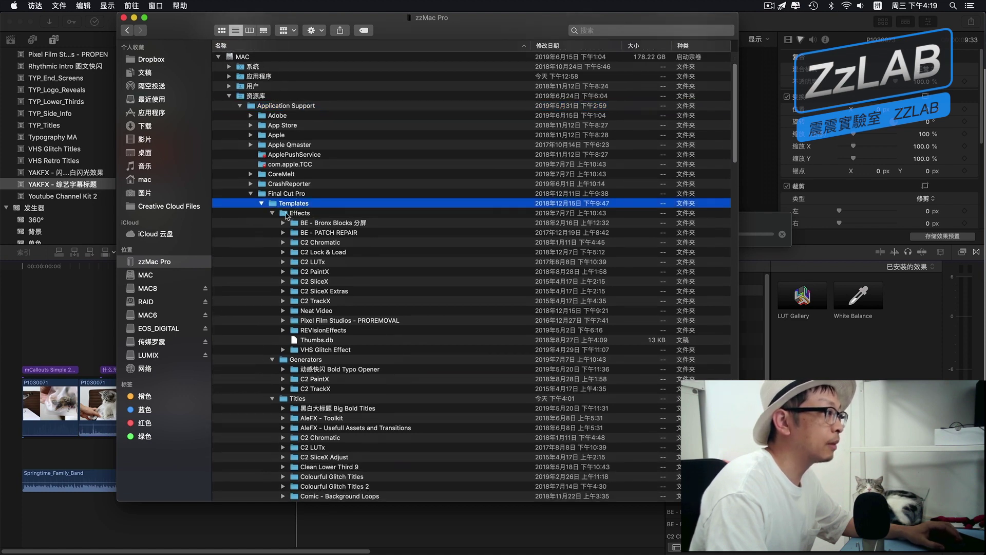
scroll(329, 225, "down", 3)
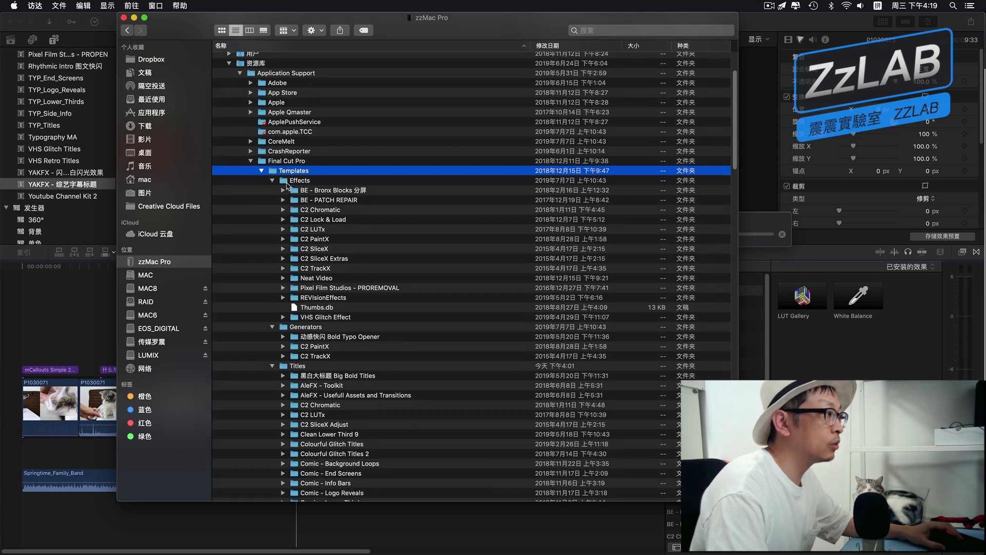
left_click(291, 181)
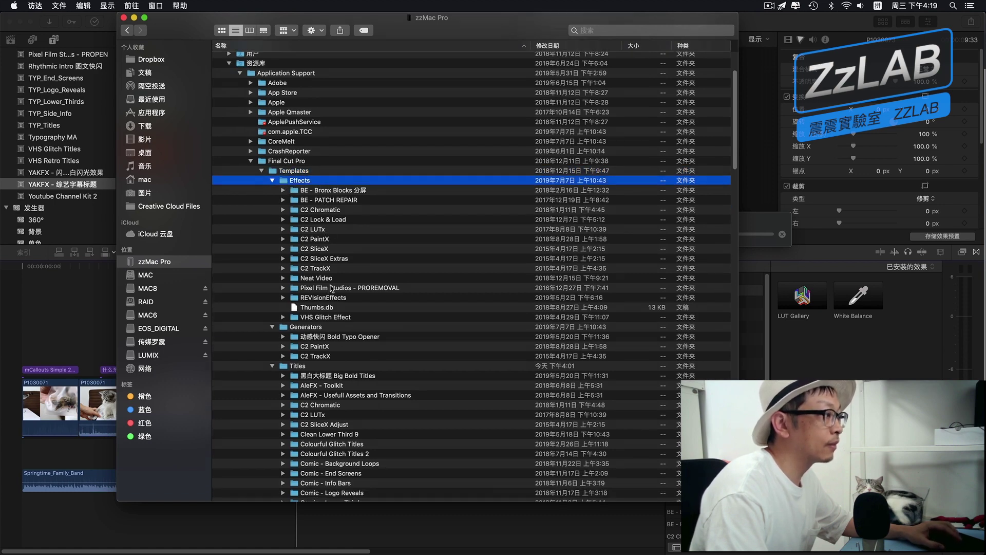
scroll(340, 282, "down", 1)
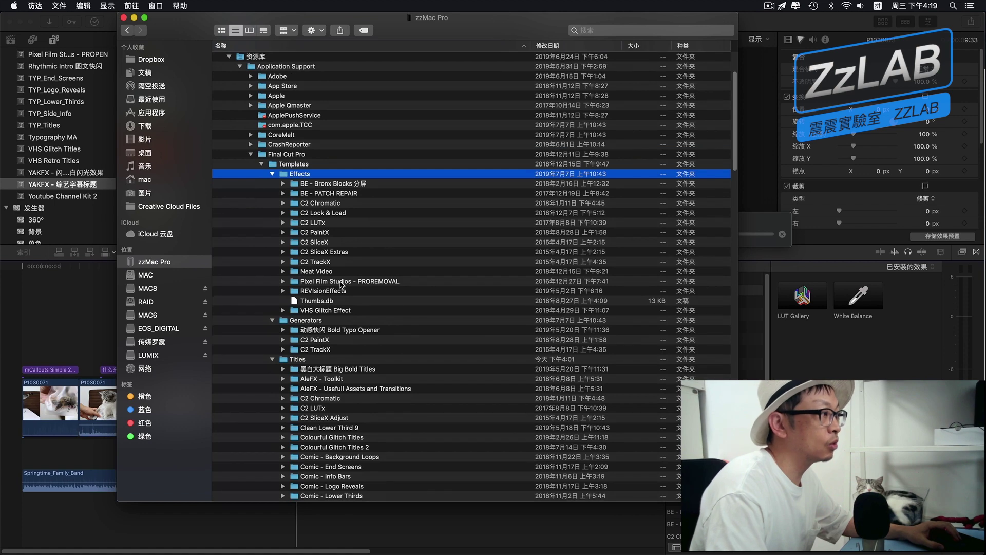
scroll(340, 282, "down", 3)
scroll(340, 282, "down", 5)
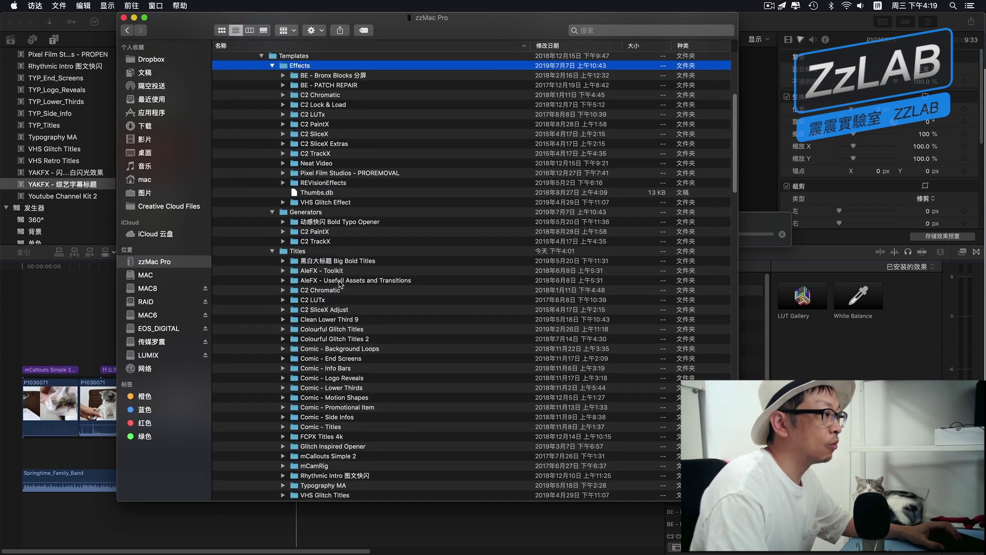
scroll(340, 283, "up", 3)
scroll(340, 284, "up", 1)
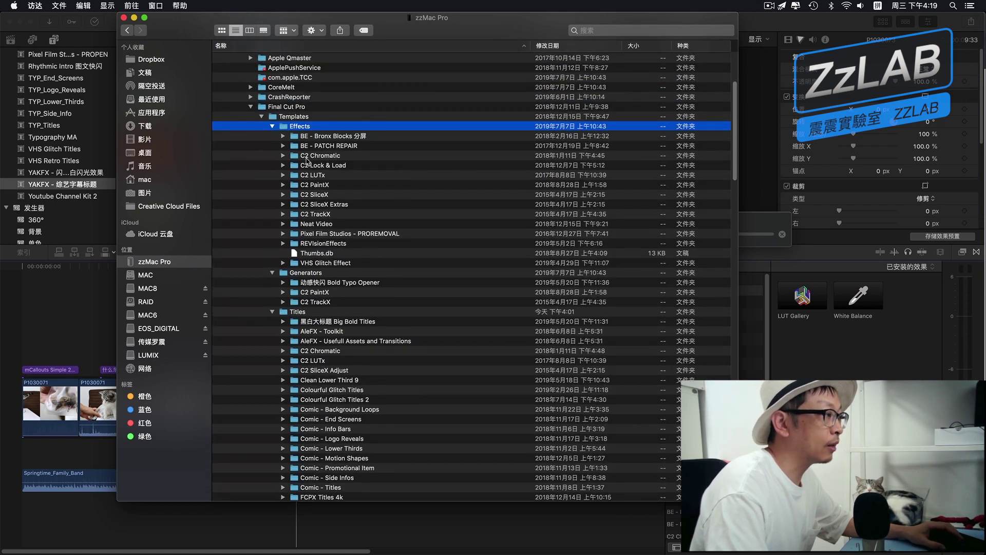
scroll(314, 293, "down", 5)
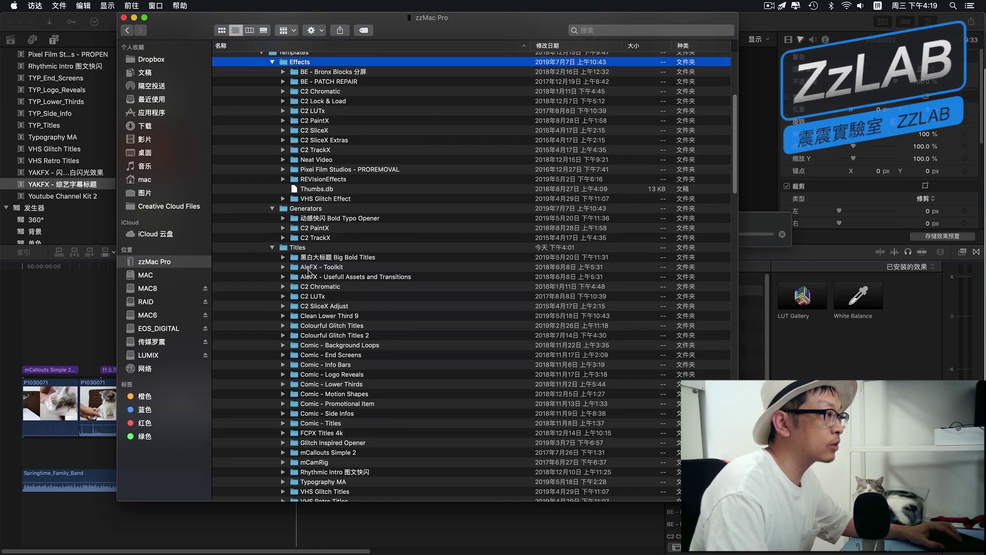
scroll(307, 276, "up", 2)
scroll(308, 273, "down", 4)
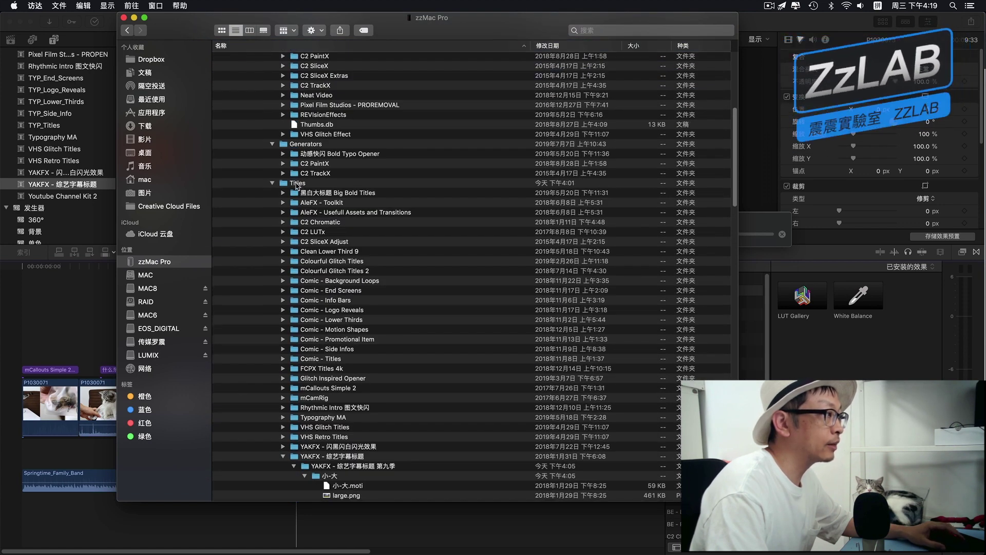
Select the Titles templates folder and collapse the 小-大 folder's contents.
left_click(297, 184)
scroll(334, 267, "down", 3)
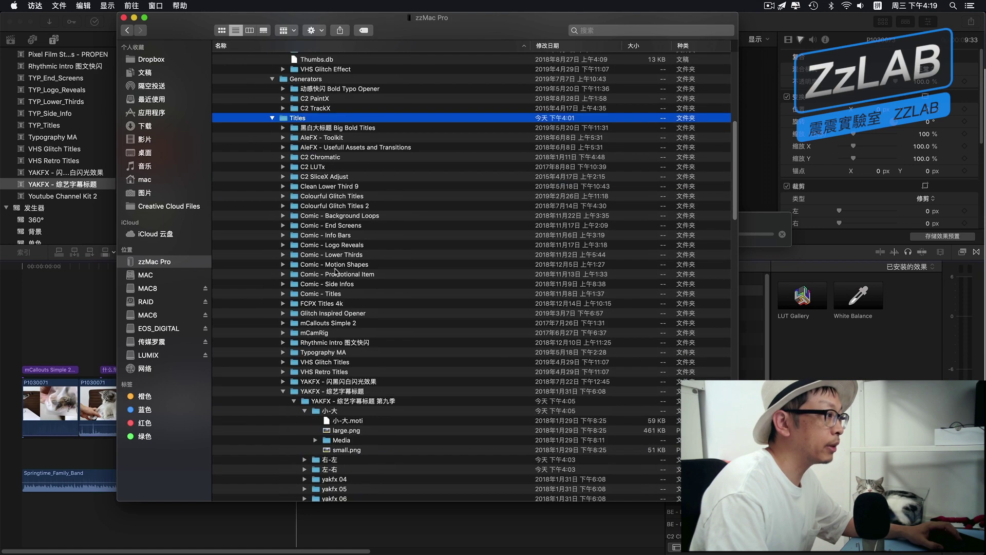
scroll(335, 271, "down", 3)
scroll(334, 269, "down", 3)
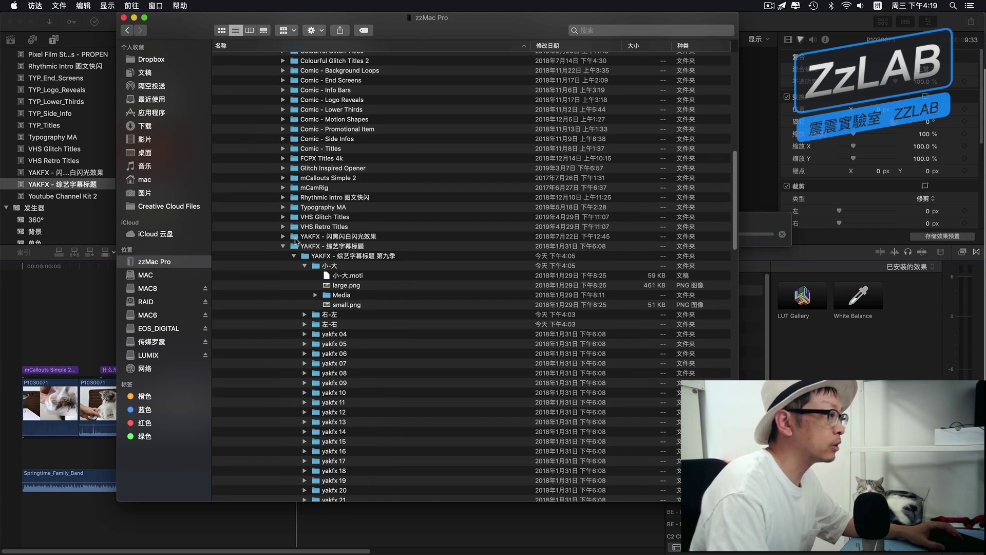
scroll(339, 255, "down", 1)
scroll(337, 254, "down", 1)
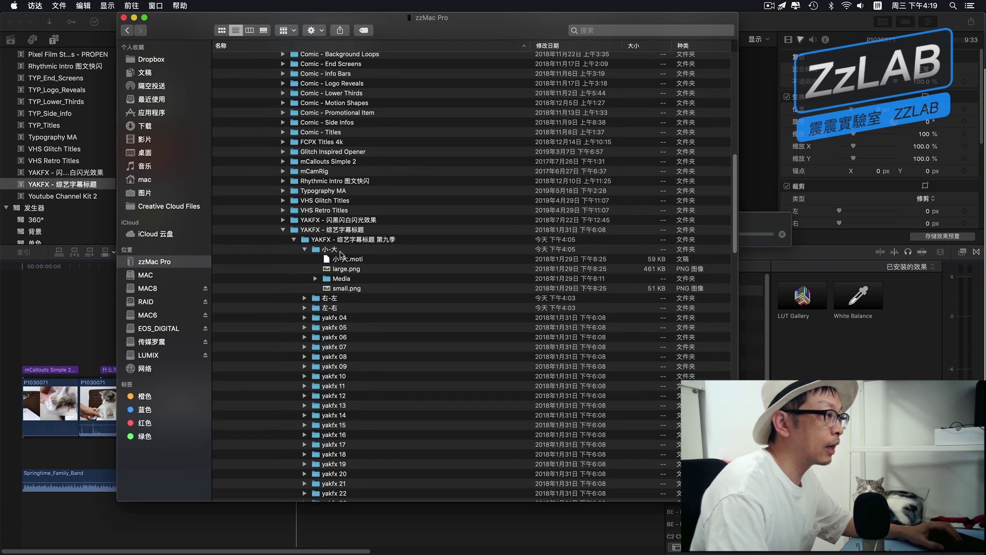
scroll(329, 251, "down", 1)
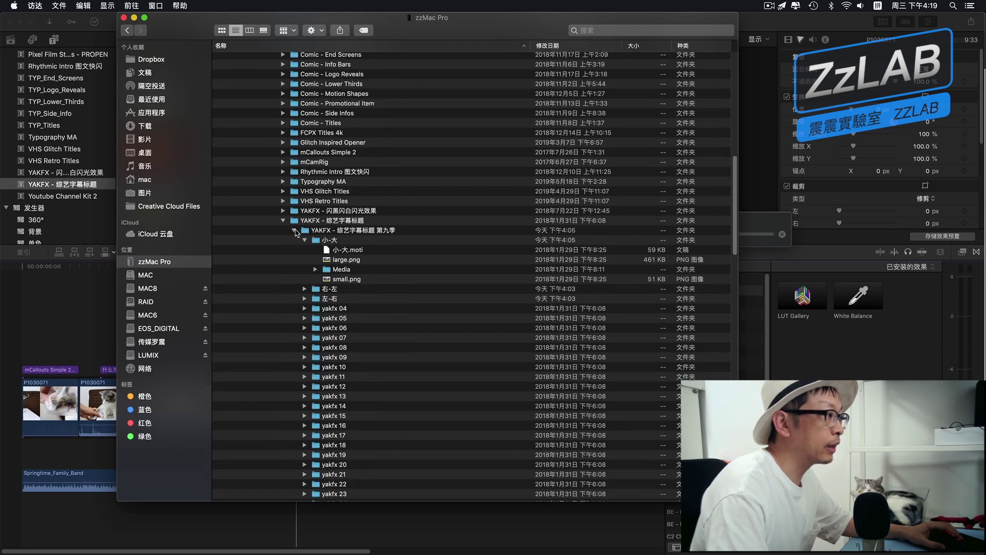
scroll(316, 247, "down", 1)
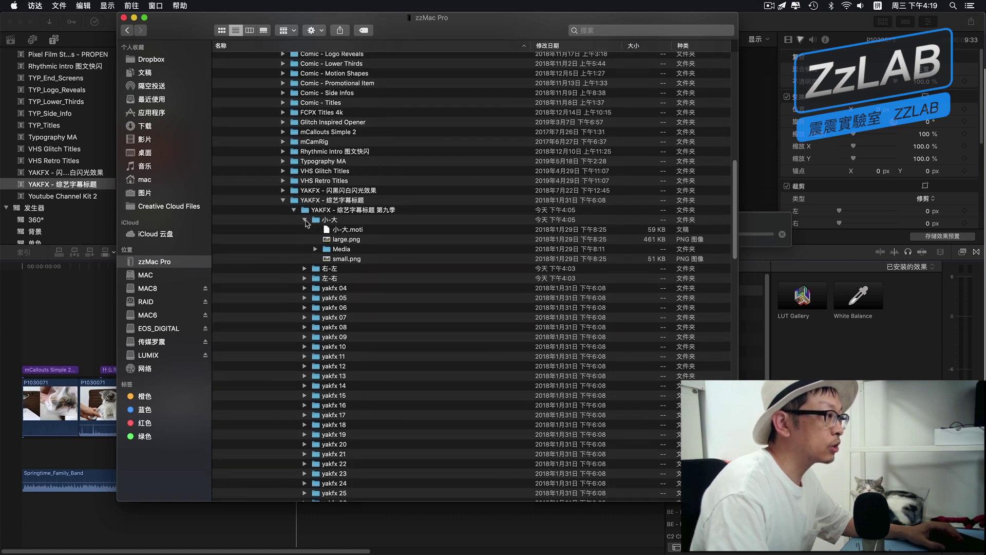
left_click(303, 220)
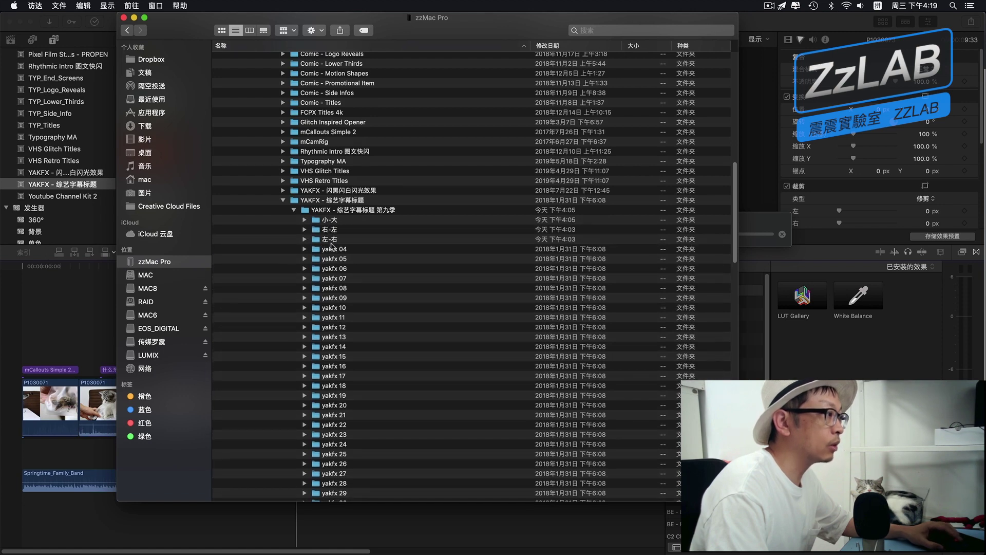
Locate the yakfx 04 title folder, move Finder aside and bring Final Cut Pro forward.
scroll(334, 251, "down", 1)
scroll(335, 252, "down", 1)
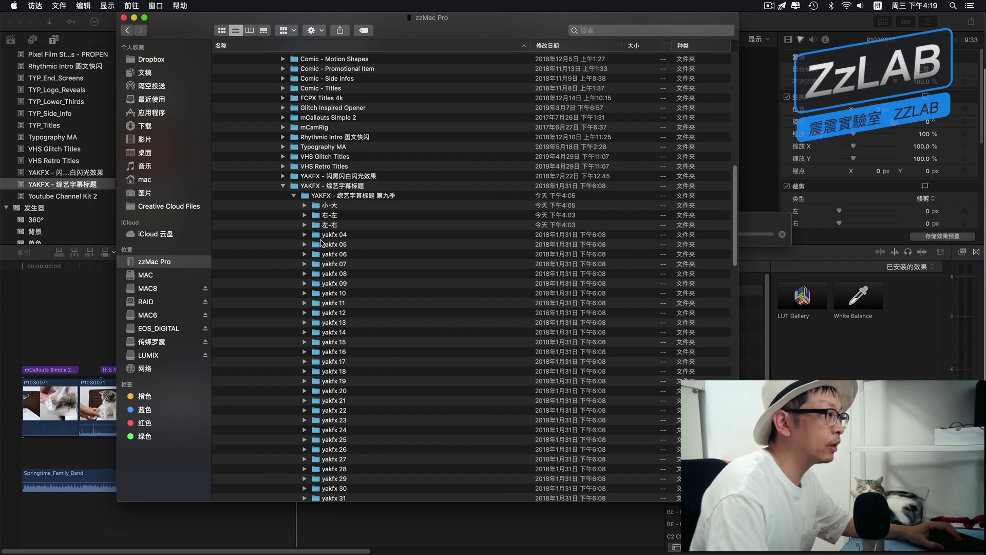
left_click(330, 237)
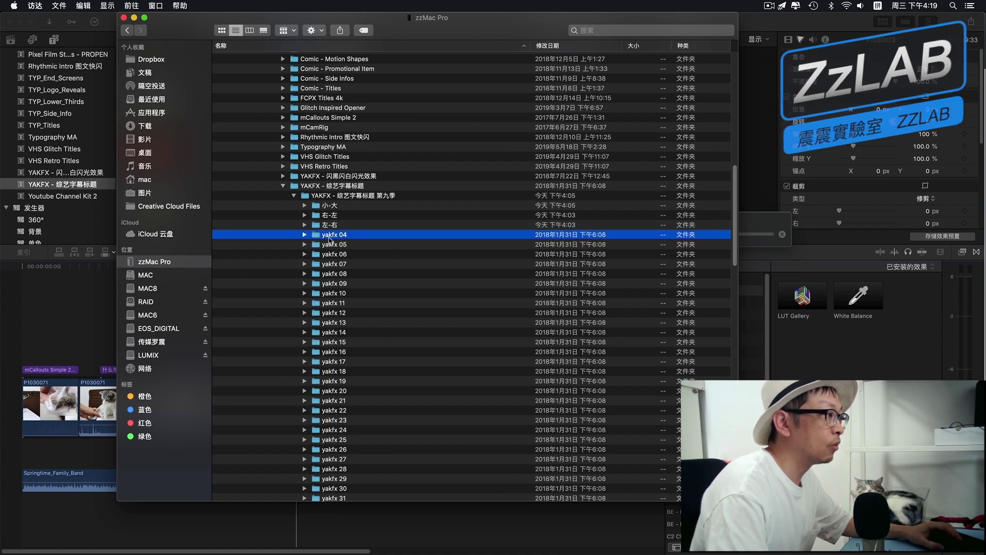
scroll(325, 281, "down", 8)
scroll(325, 282, "down", 10)
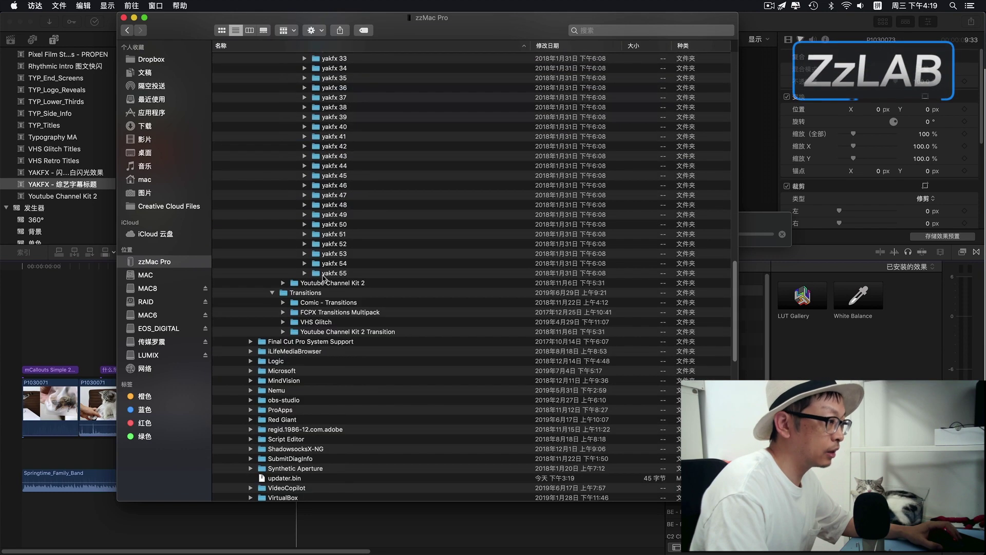
scroll(324, 279, "up", 15)
scroll(324, 279, "up", 3)
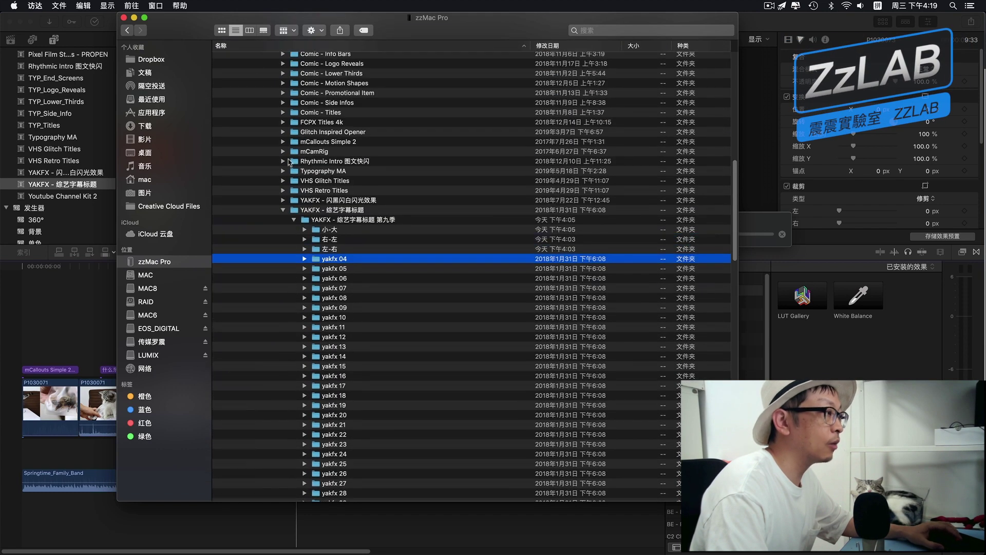
left_click_drag(211, 27, 333, 27)
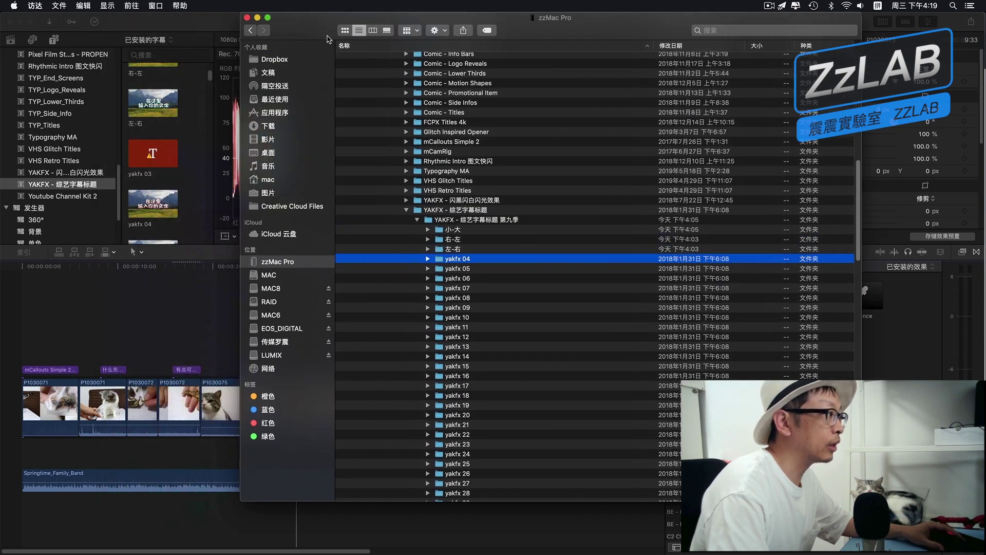
left_click(158, 211)
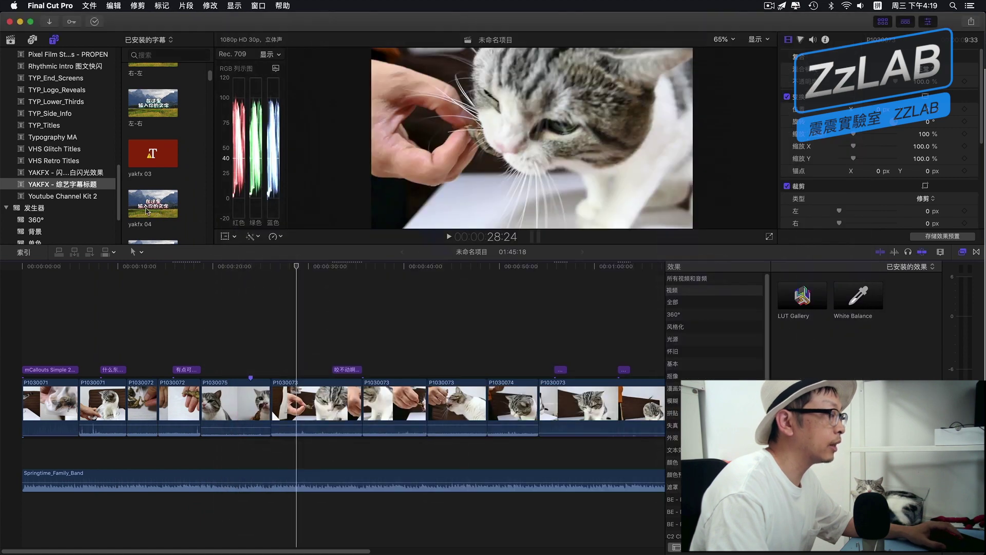
Place the yakfx 04 title over the cat clip, play it back, and park the playhead at 29:14.
left_click(147, 211)
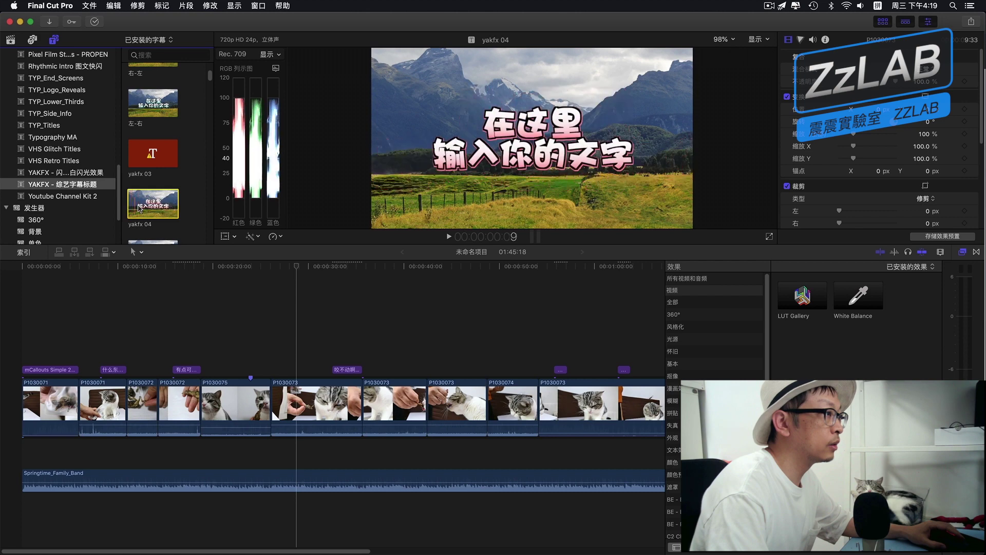
left_click_drag(157, 208, 298, 329)
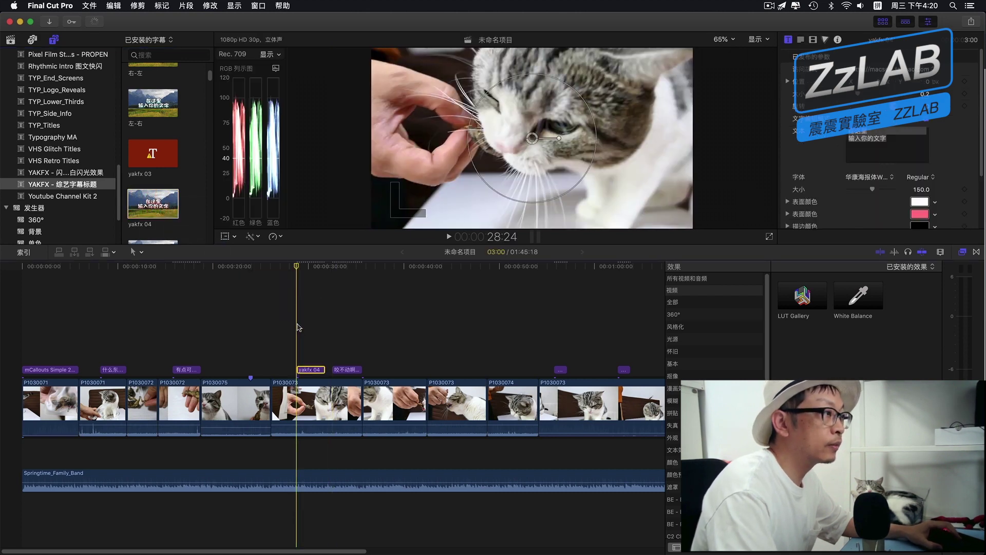
key("space")
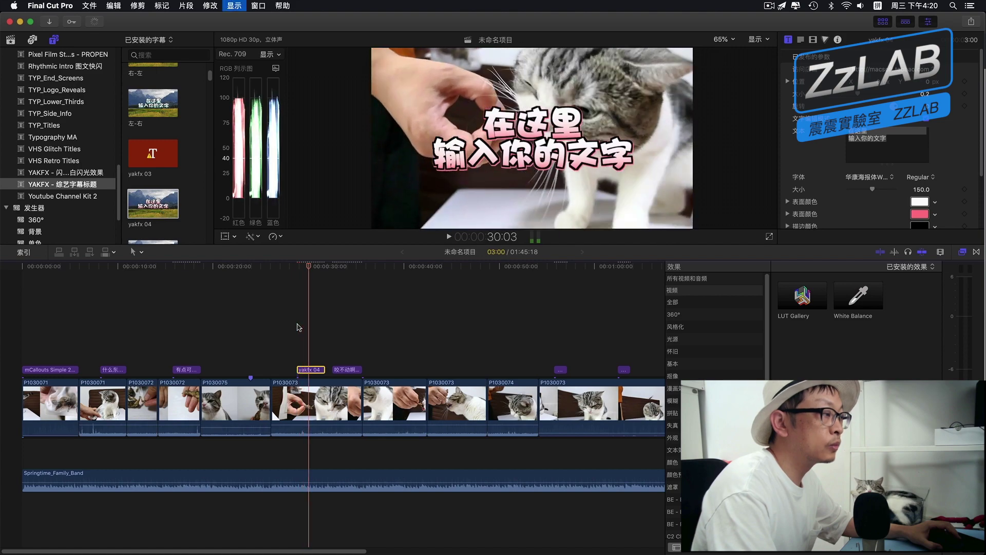
key("space")
left_click(296, 327)
key("space")
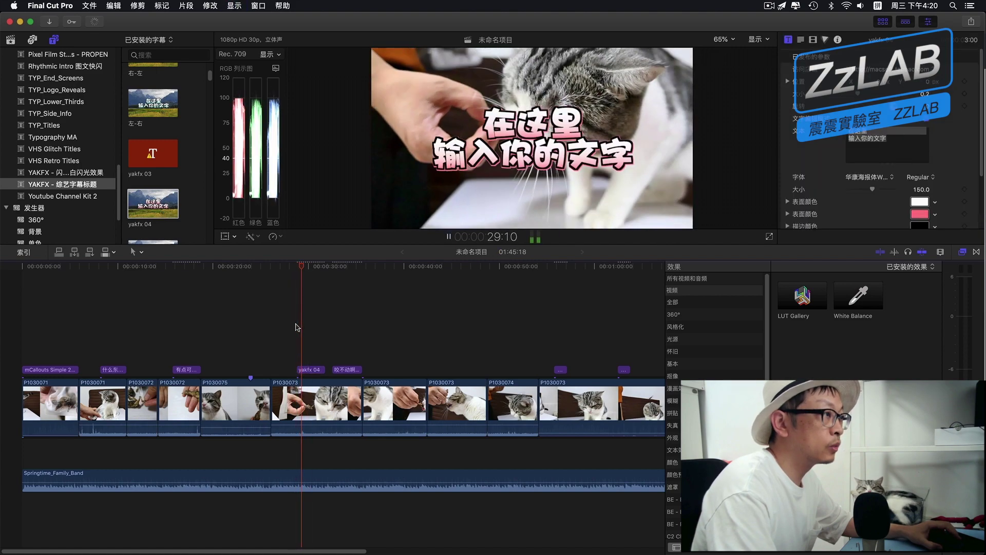
key("space")
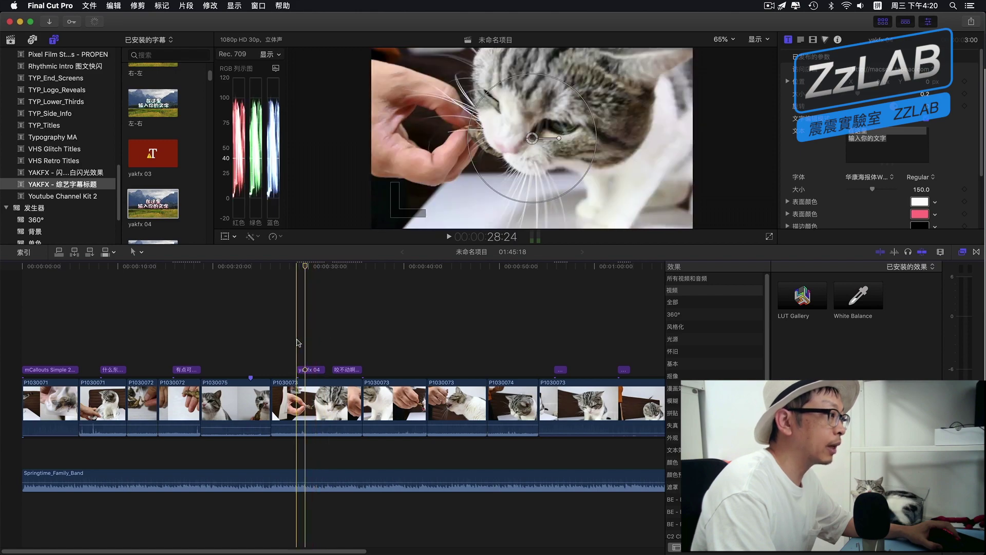
left_click(303, 343)
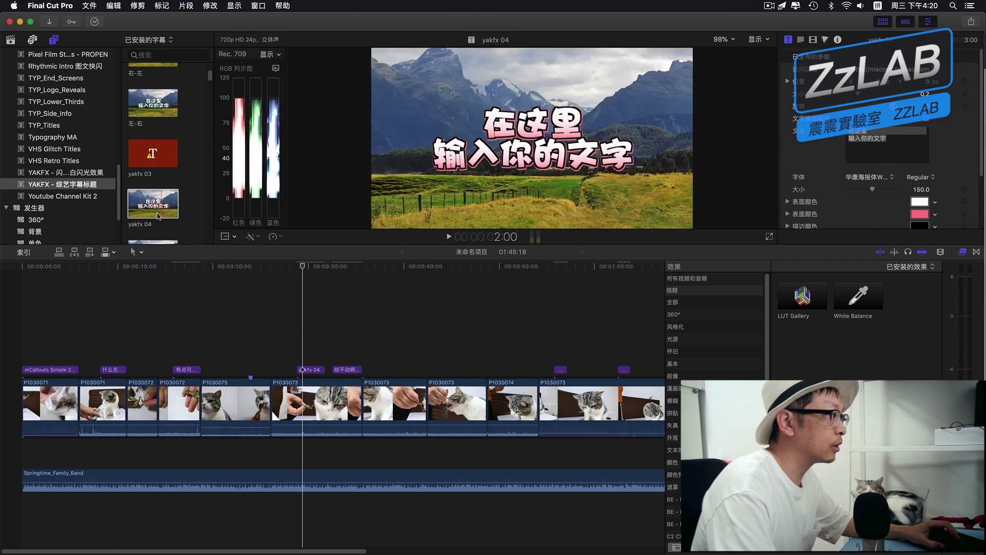
Rename the yakfx 04 template folder to 大-小 in Finder, authorising with the admin password.
mouse_move(280, 553)
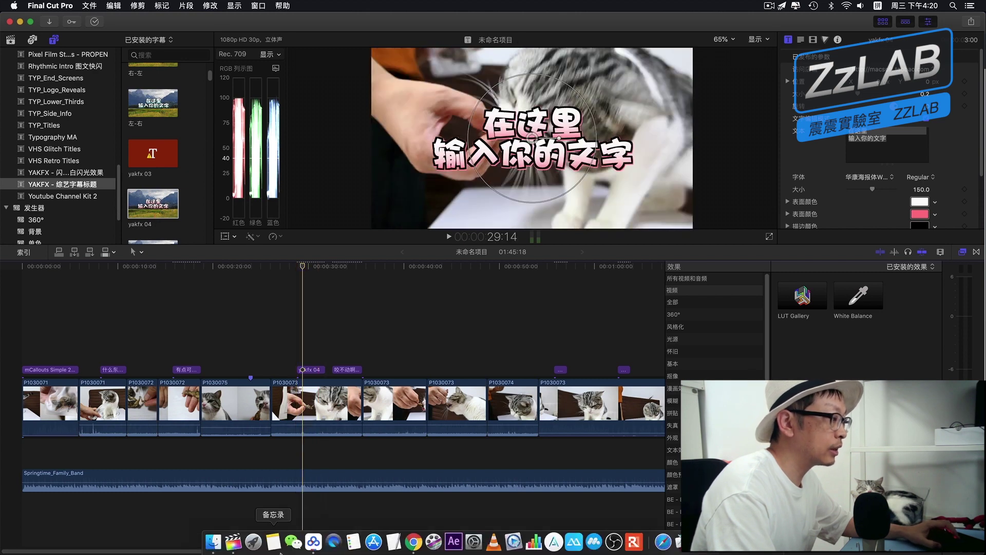
left_click(213, 542)
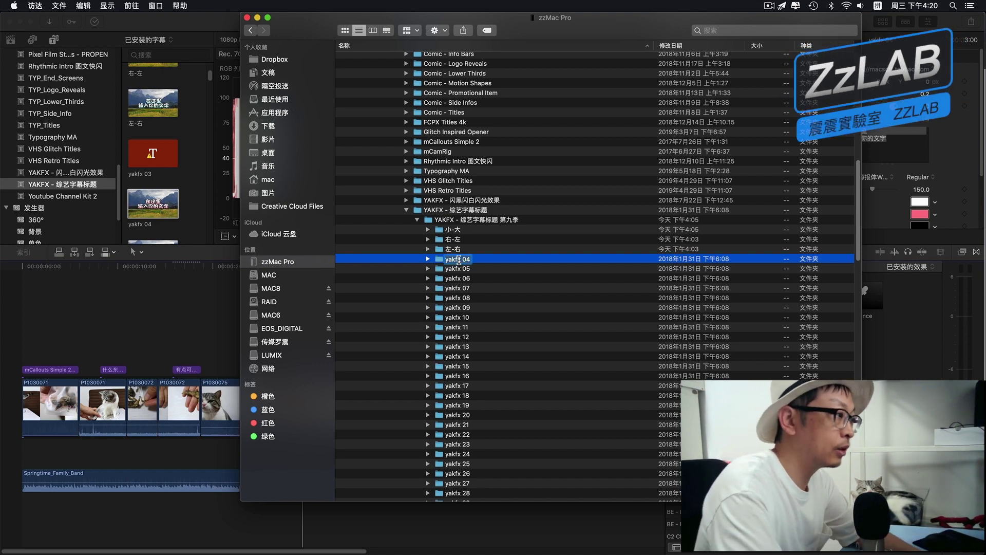
type("da")
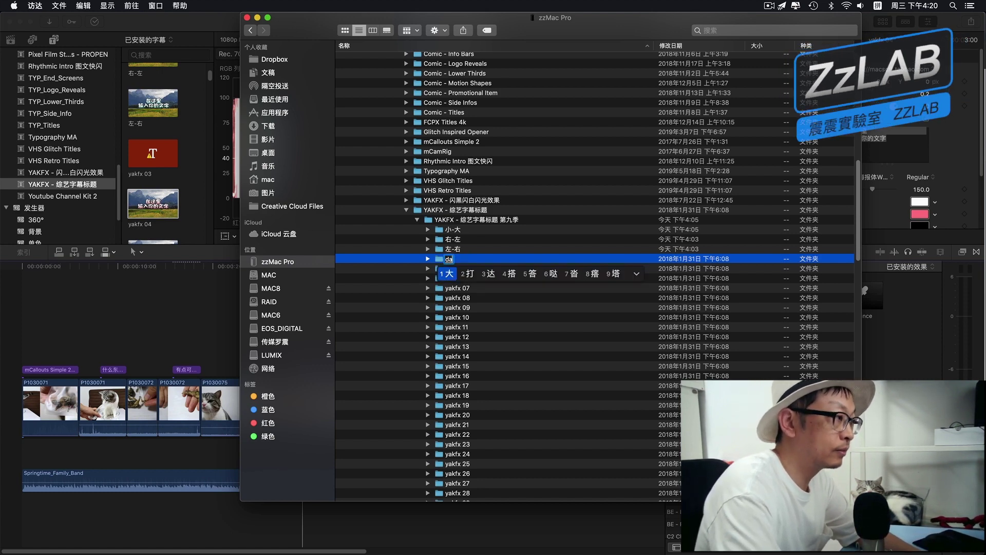
key("space")
type("xiao")
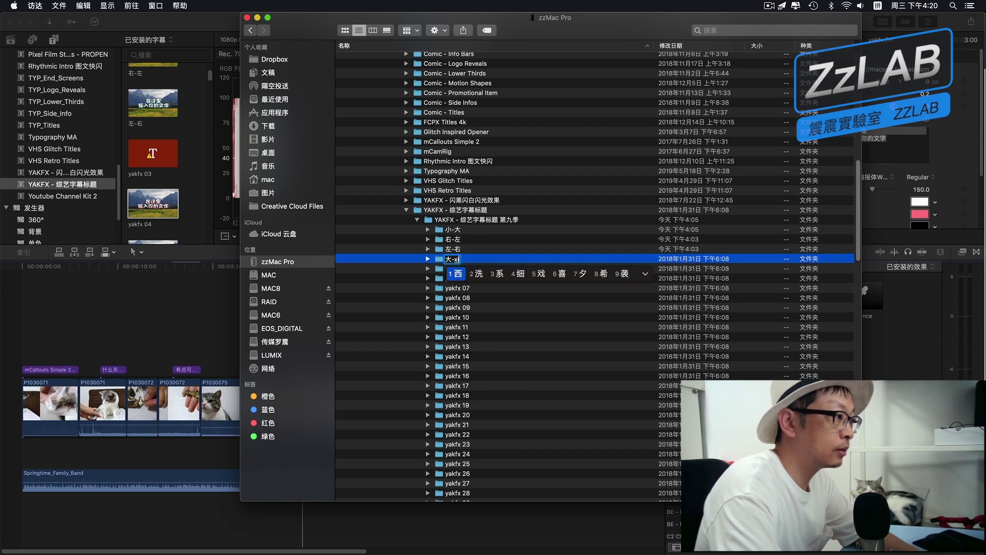
key("space")
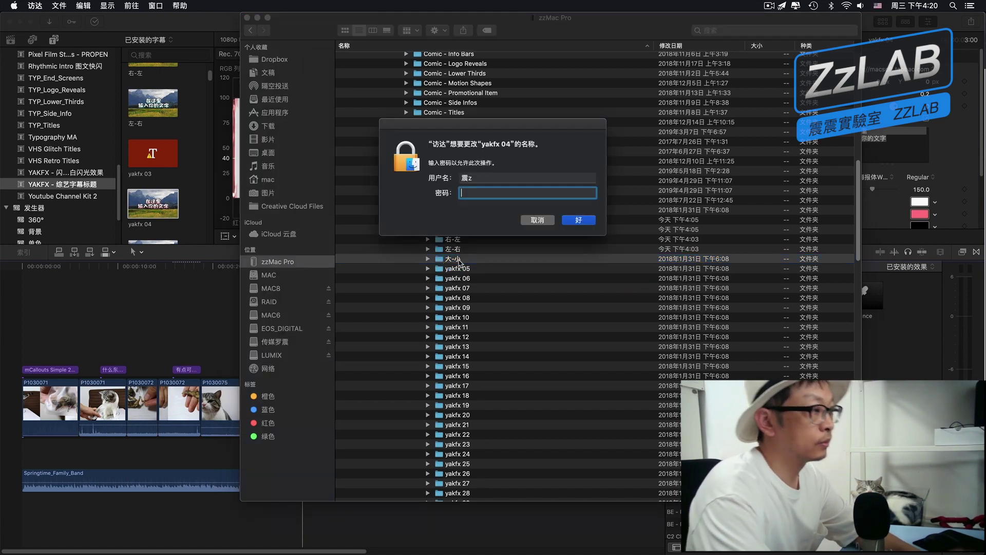
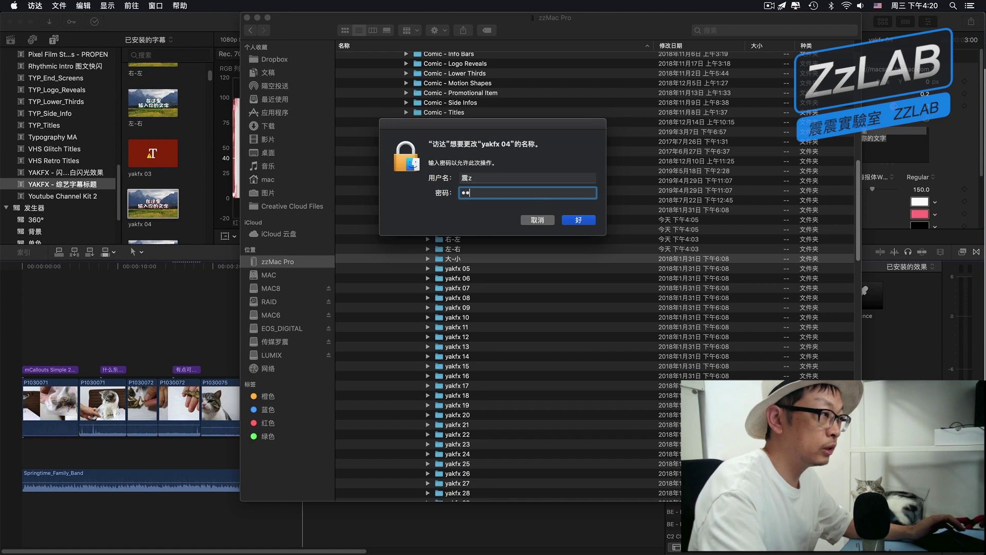
key("Return")
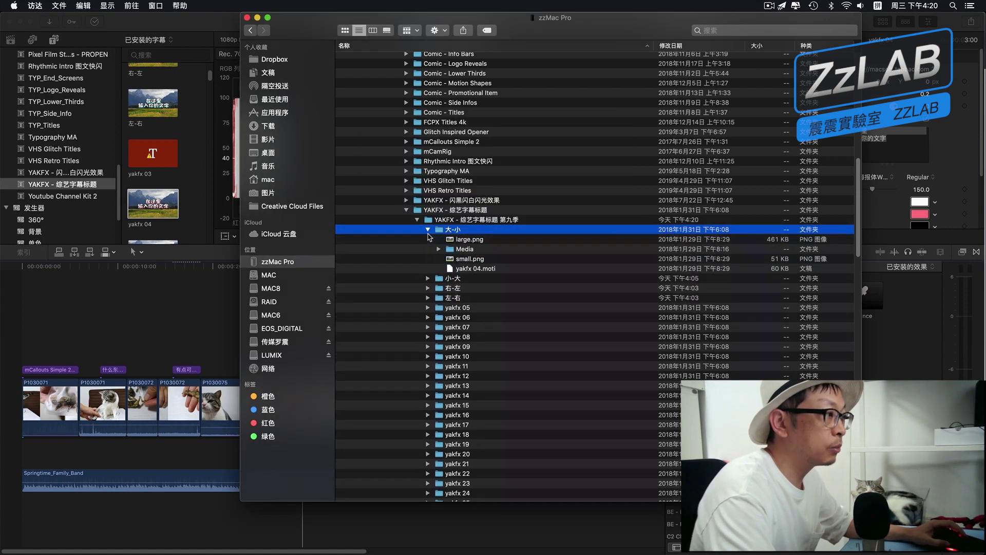
Rename yakfx 04.moti to 大-小.moti, confirm with the admin password, and collapse the folder.
left_click(468, 269)
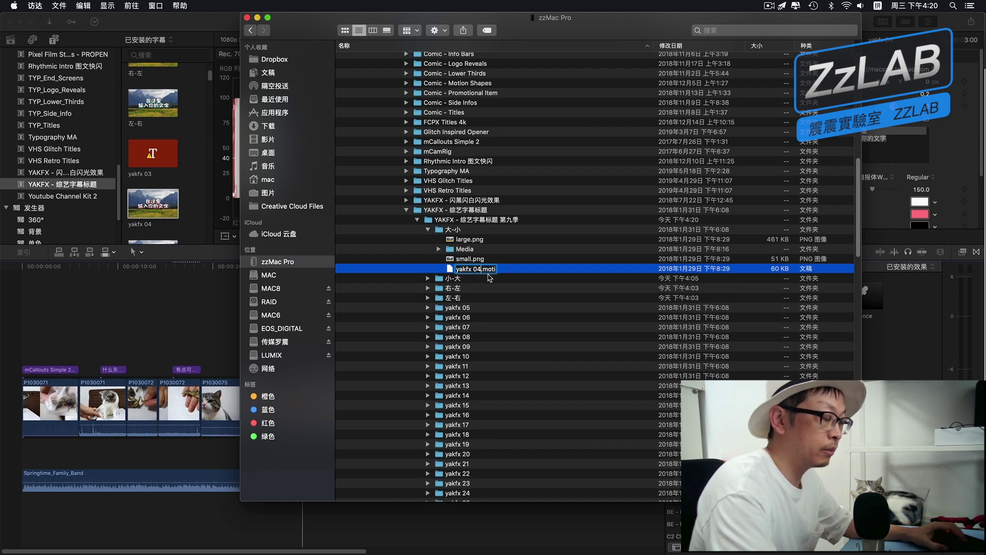
key("BackSpace")
key("BackSpace")
key("BackSpace")
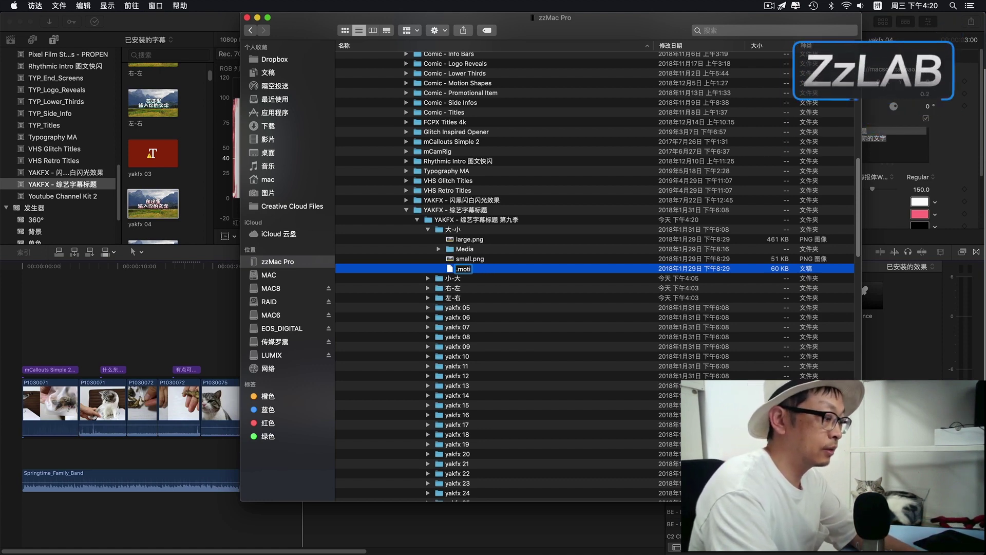
type("大-")
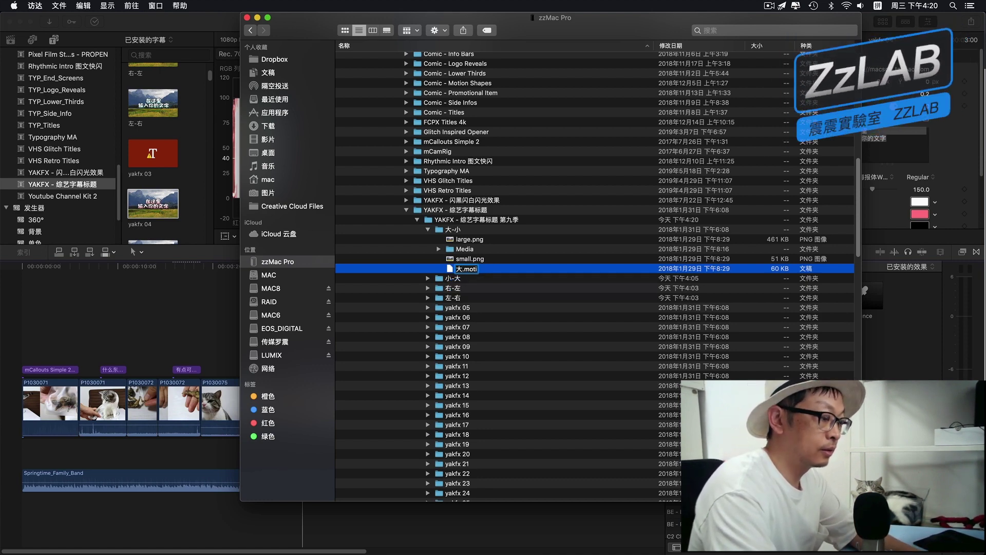
type("小")
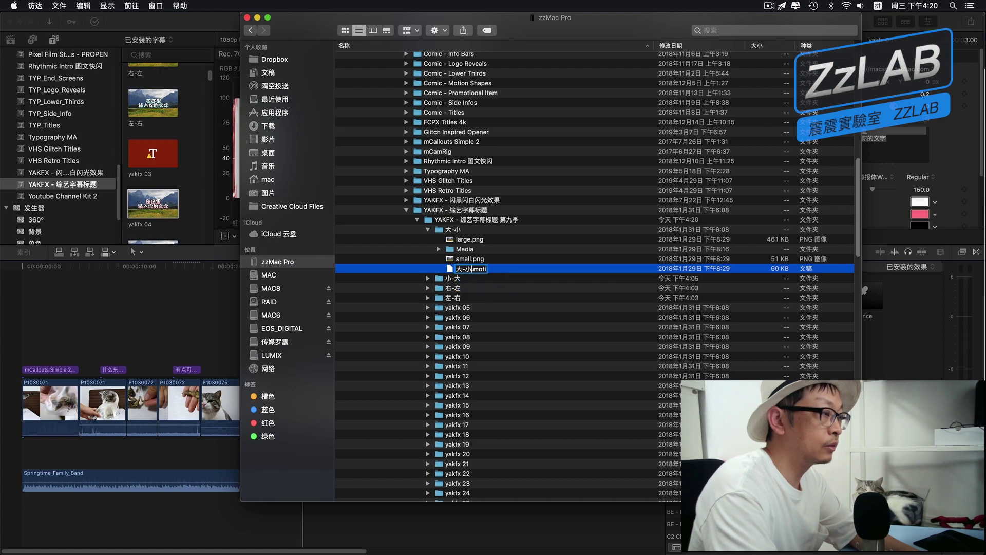
key("Return")
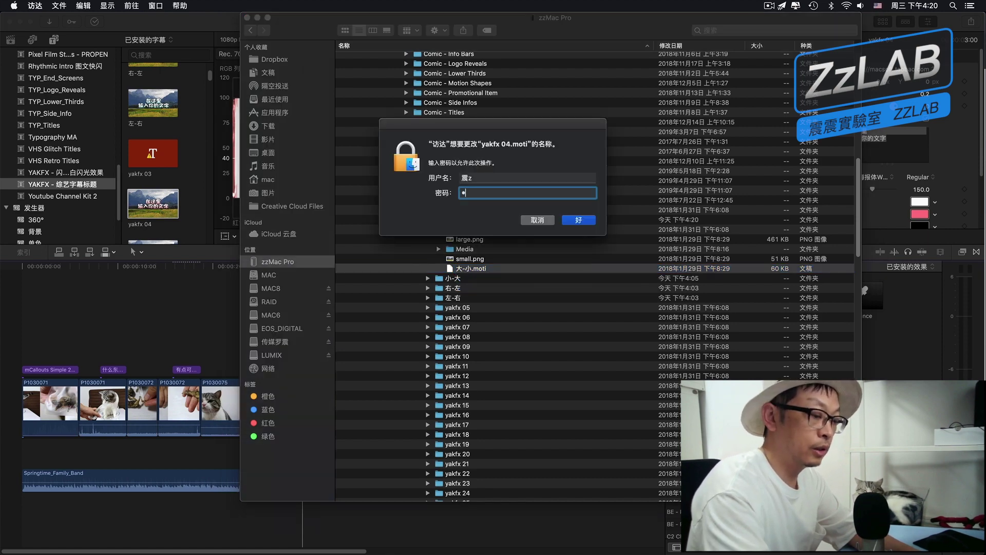
key("Return")
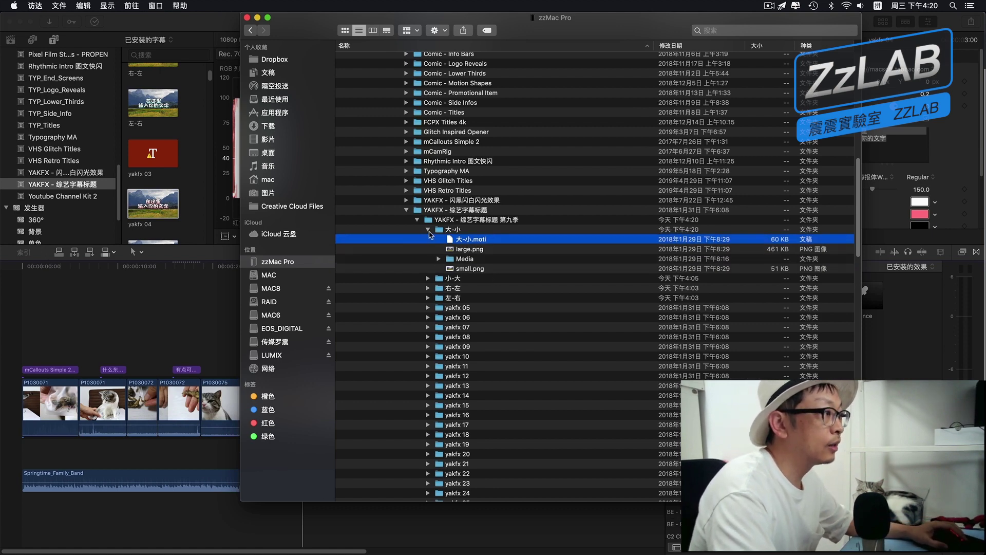
left_click(428, 230)
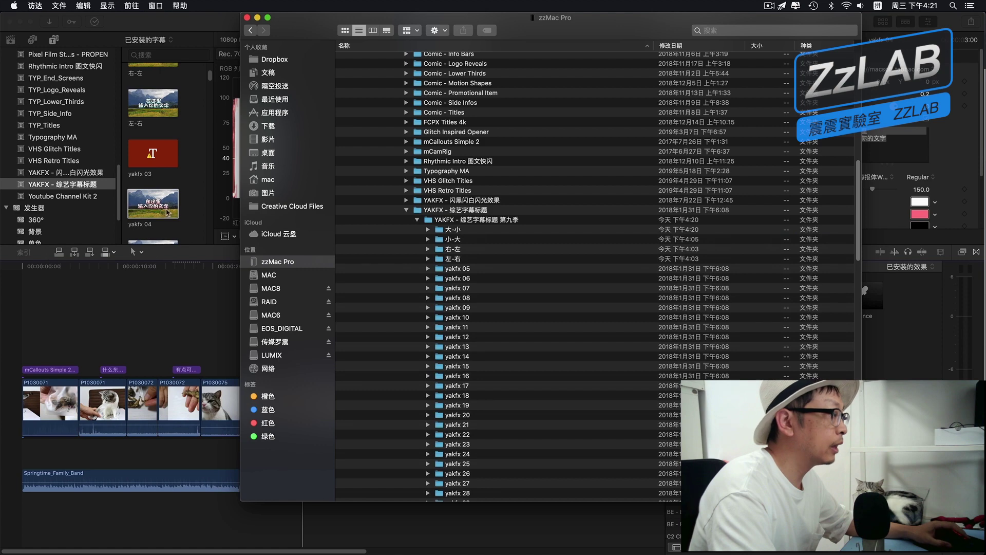
Return to Final Cut Pro's Titles browser, then quit and relaunch Final Cut Pro to reload templates.
left_click(193, 205)
scroll(186, 205, "up", 1)
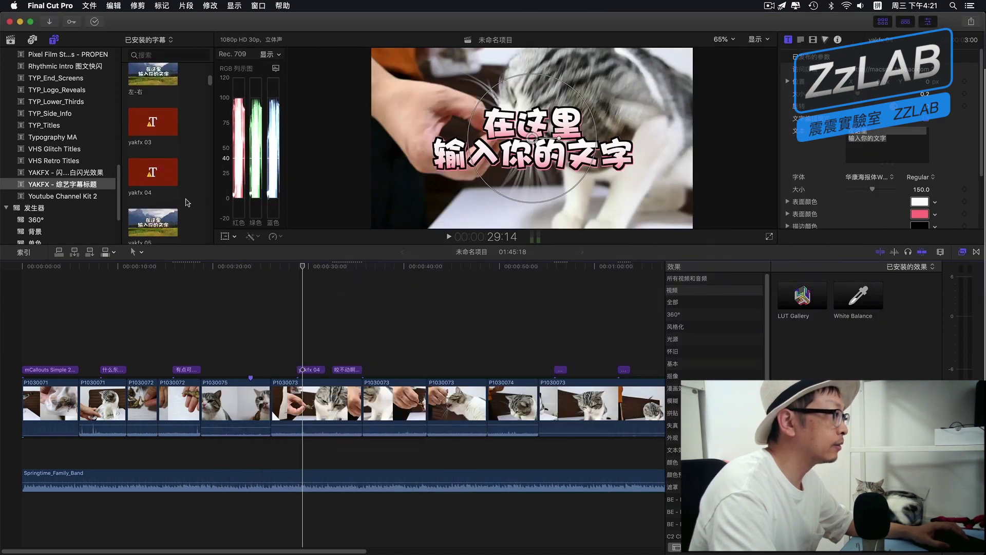
scroll(186, 202, "up", 2)
scroll(187, 203, "up", 3)
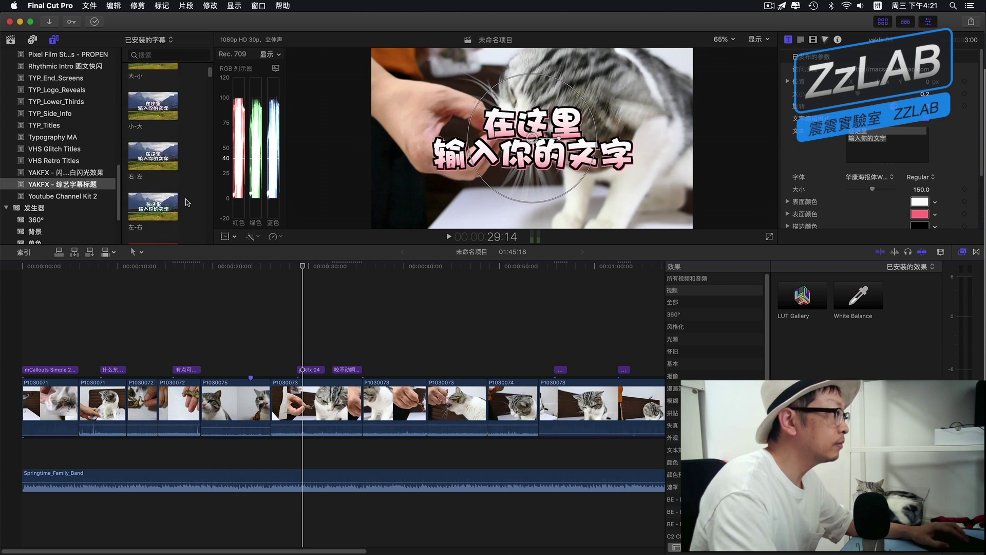
scroll(188, 202, "up", 2)
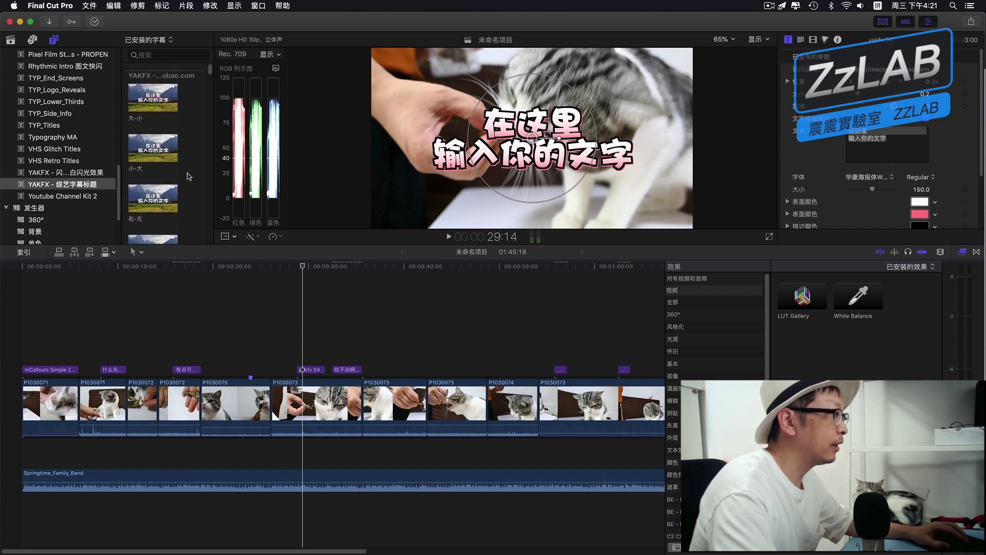
scroll(189, 176, "down", 8)
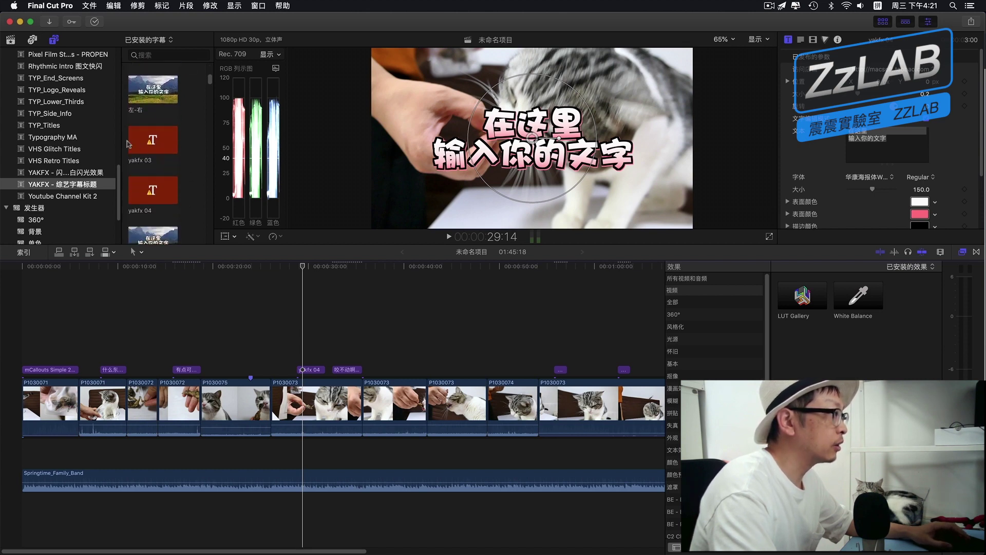
left_click(10, 22)
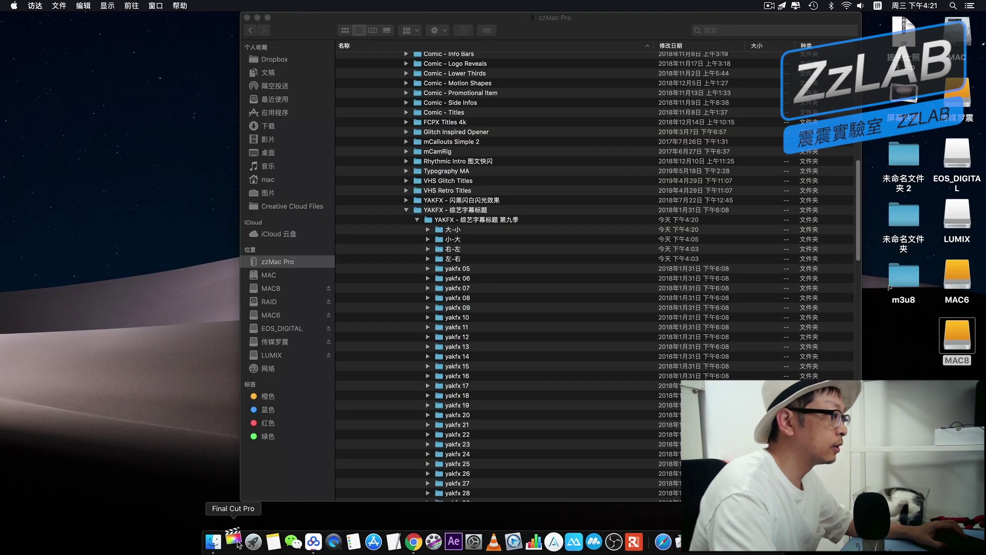
left_click(234, 542)
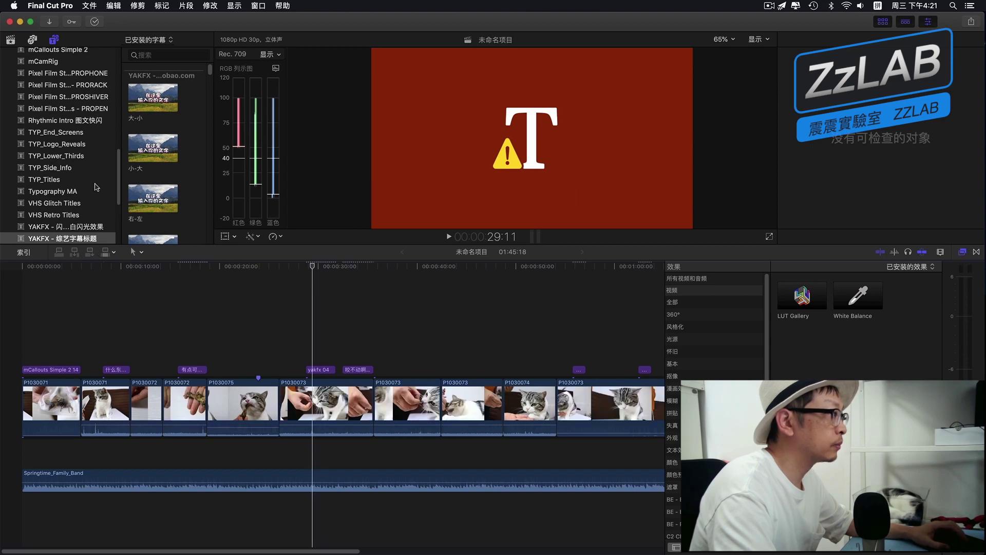
Delete the missing yakfx 04 title clip from the timeline.
scroll(110, 185, "down", 1)
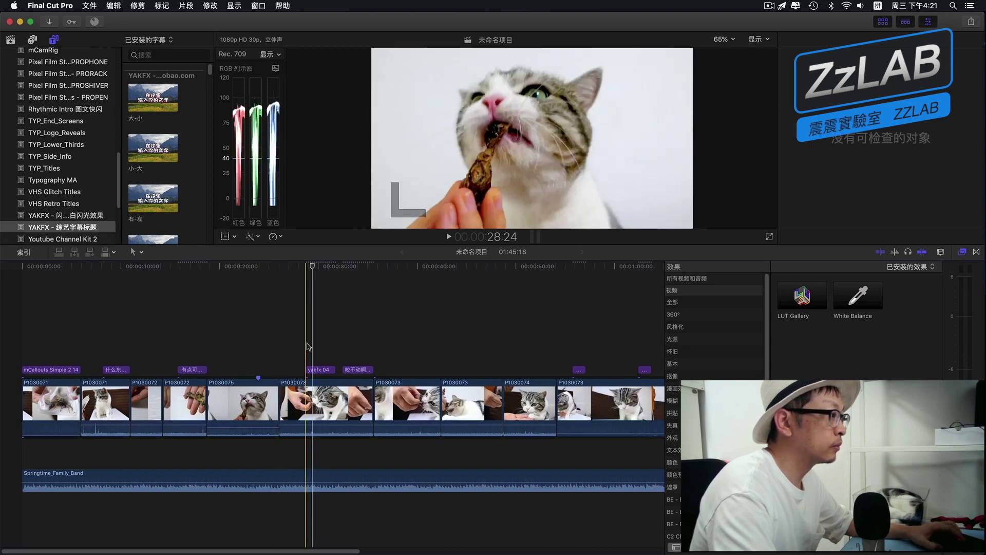
left_click(322, 370)
key("Delete")
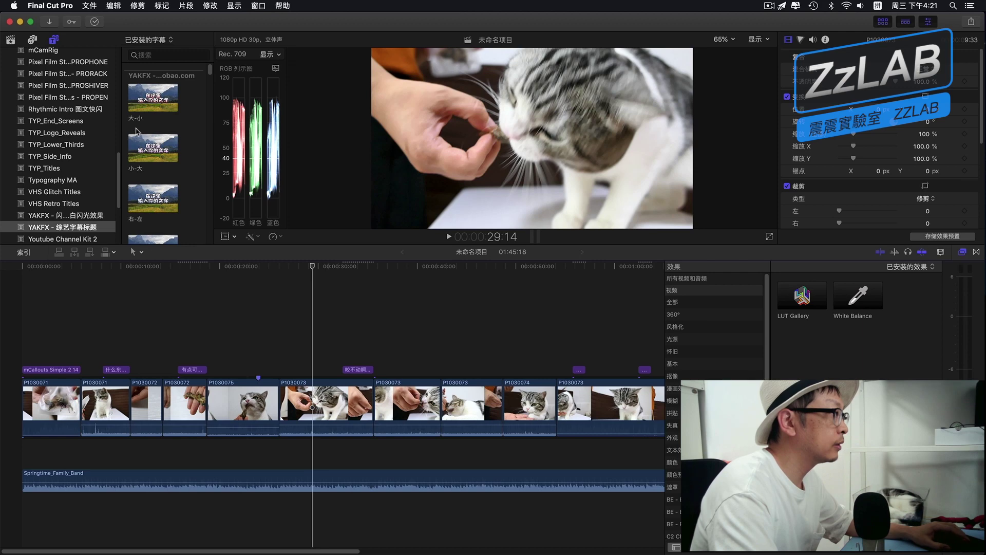
Scroll the YAKFX titles browser to check 右-左, 左-右 and yakfx 05–07.
scroll(154, 184, "down", 2)
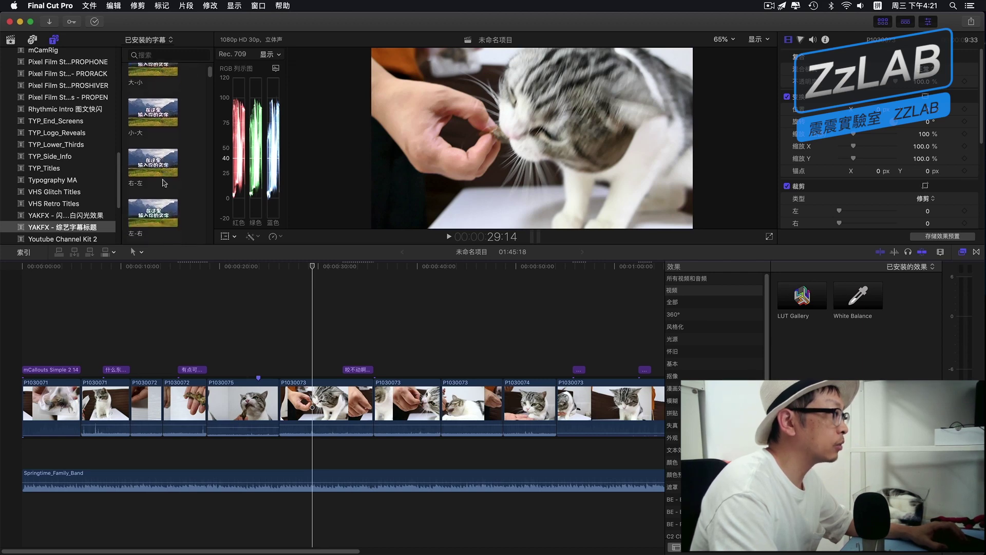
scroll(164, 183, "down", 2)
scroll(164, 182, "down", 2)
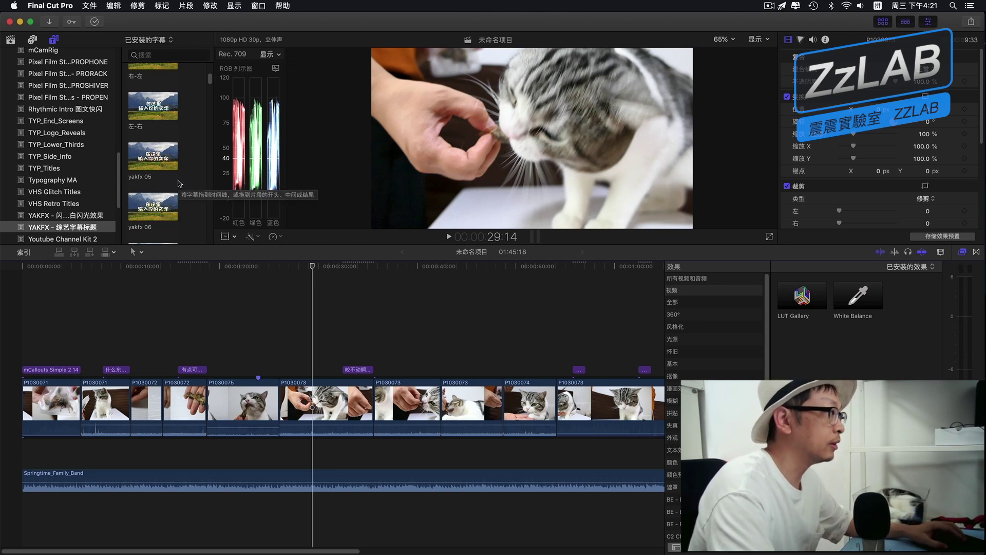
scroll(166, 165, "down", 1)
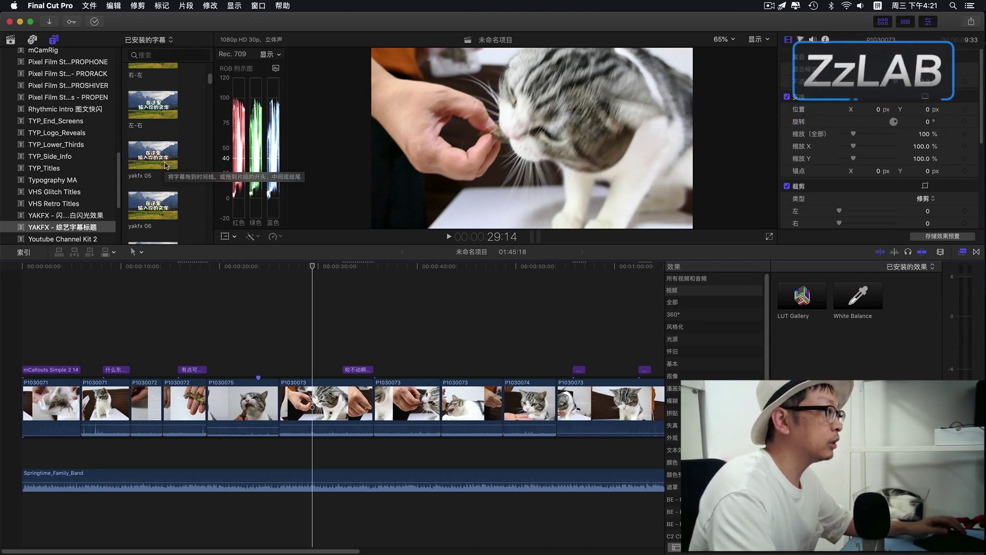
scroll(198, 190, "down", 3)
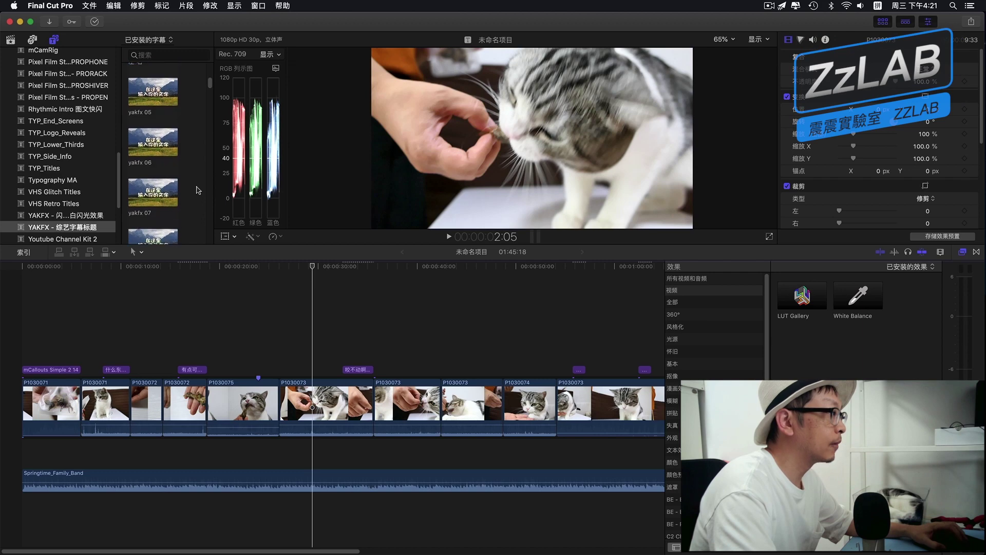
scroll(198, 191, "up", 1)
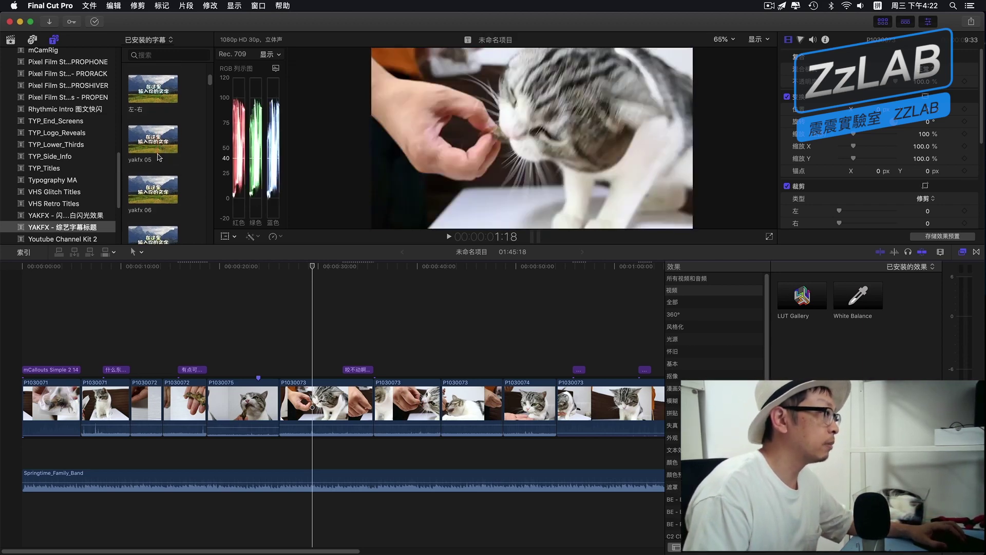
scroll(160, 165, "down", 1)
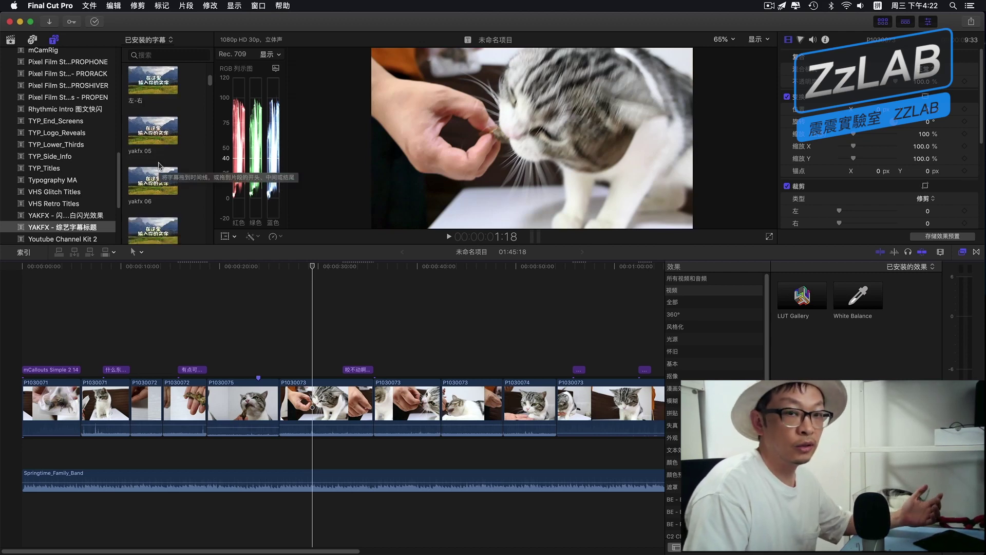